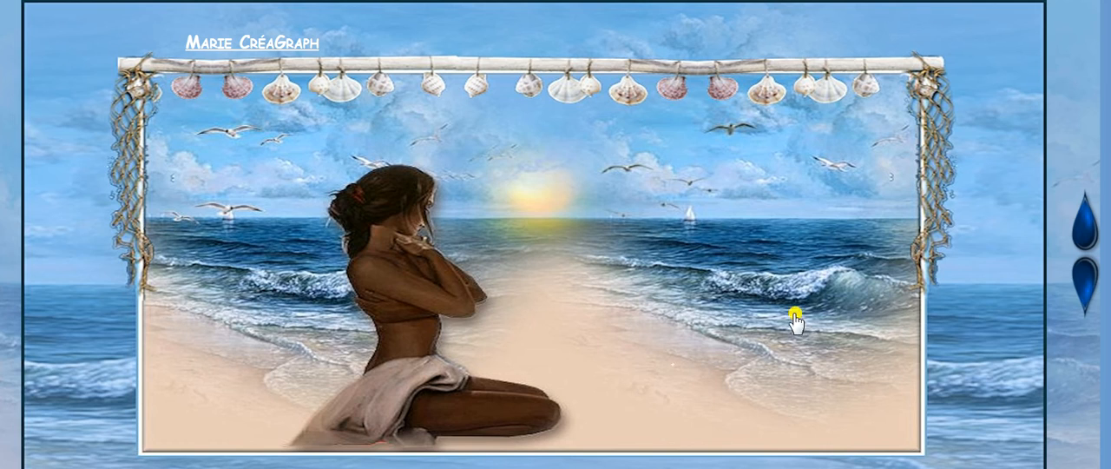
- Look through the page 1 thumbnails of the Elizabeth Créations tutorial translations, down to the page 2 link
left_click(1079, 280)
scroll(1002, 289, "up", 15)
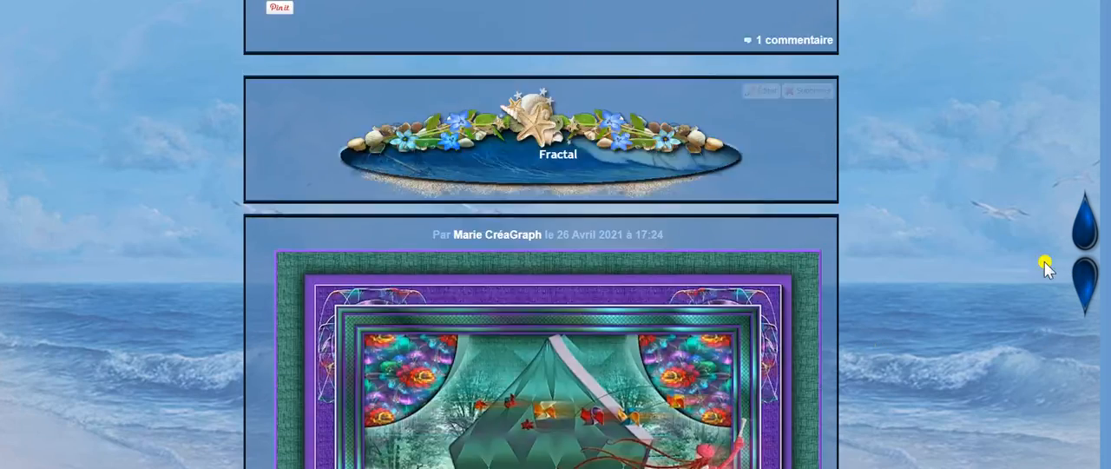
left_click(1085, 221)
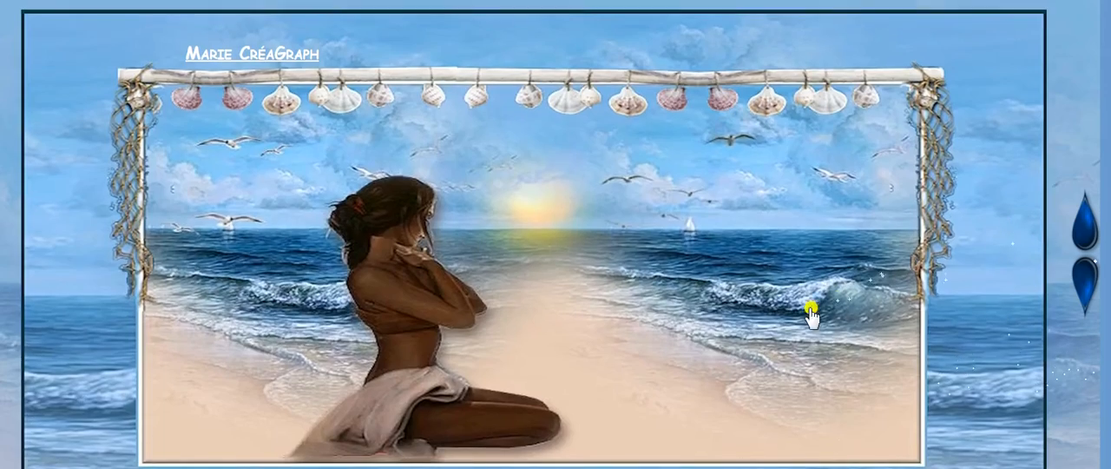
scroll(811, 310, "down", 10)
scroll(719, 248, "down", 12)
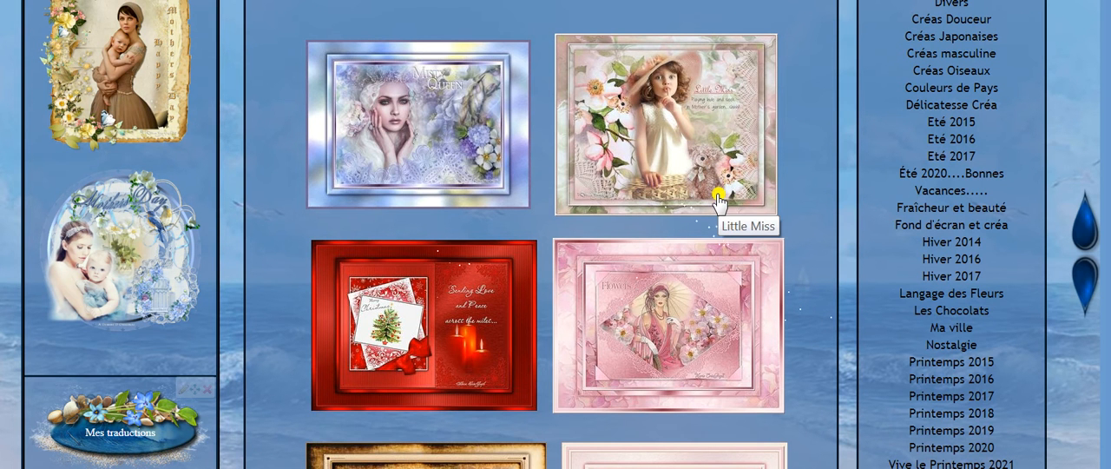
scroll(719, 202, "up", 2)
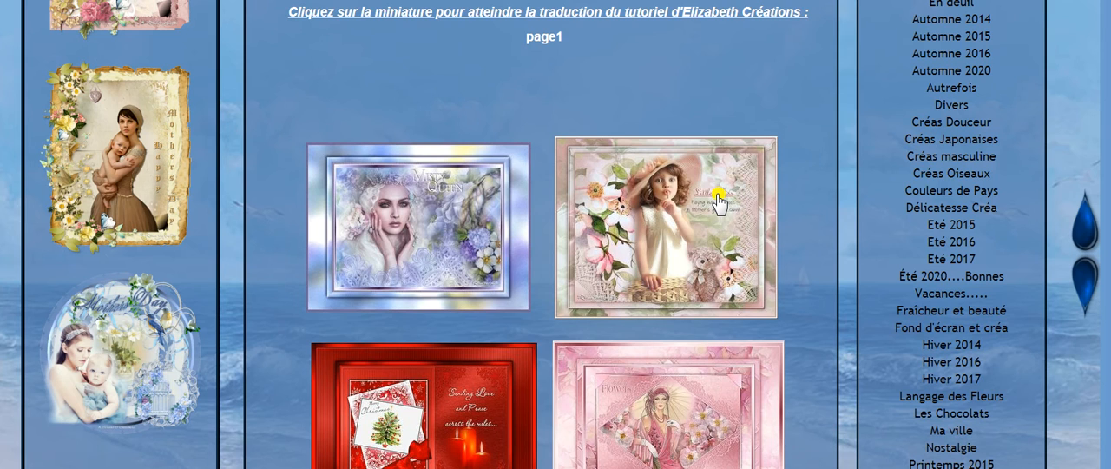
scroll(719, 201, "up", 4)
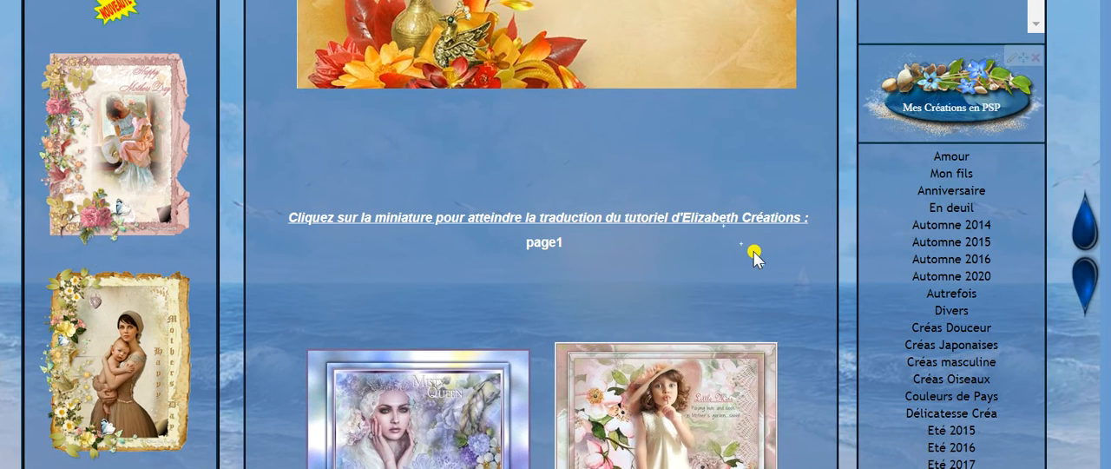
scroll(750, 255, "down", 8)
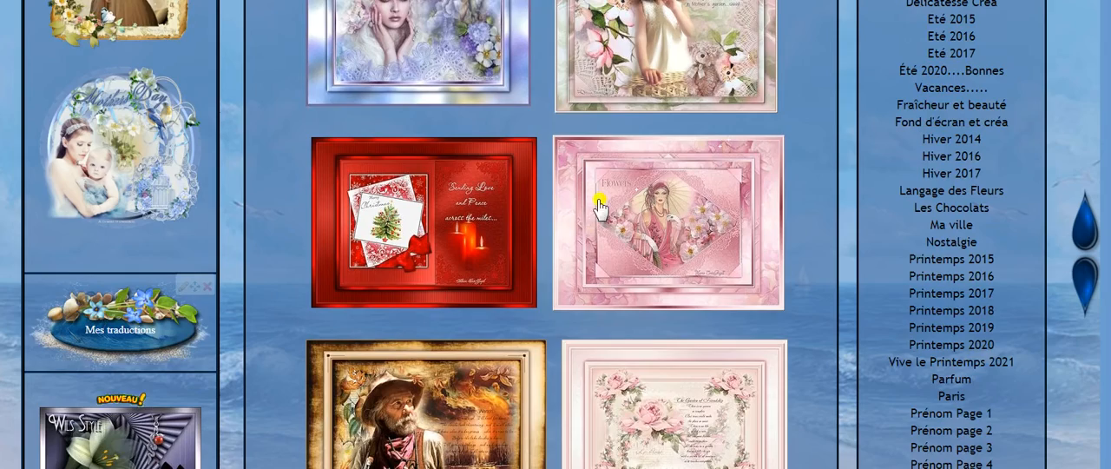
scroll(614, 239, "down", 4)
scroll(662, 274, "down", 7)
scroll(651, 348, "down", 3)
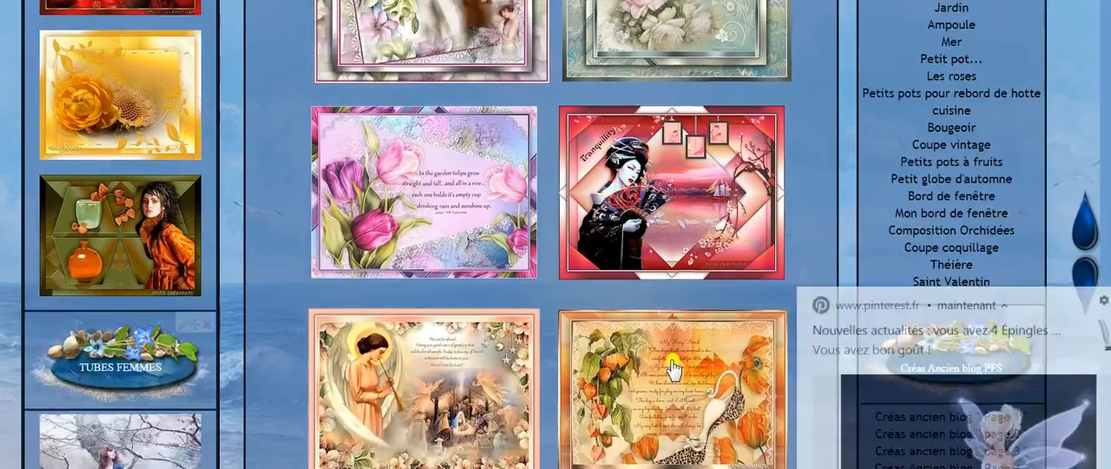
scroll(674, 369, "down", 2)
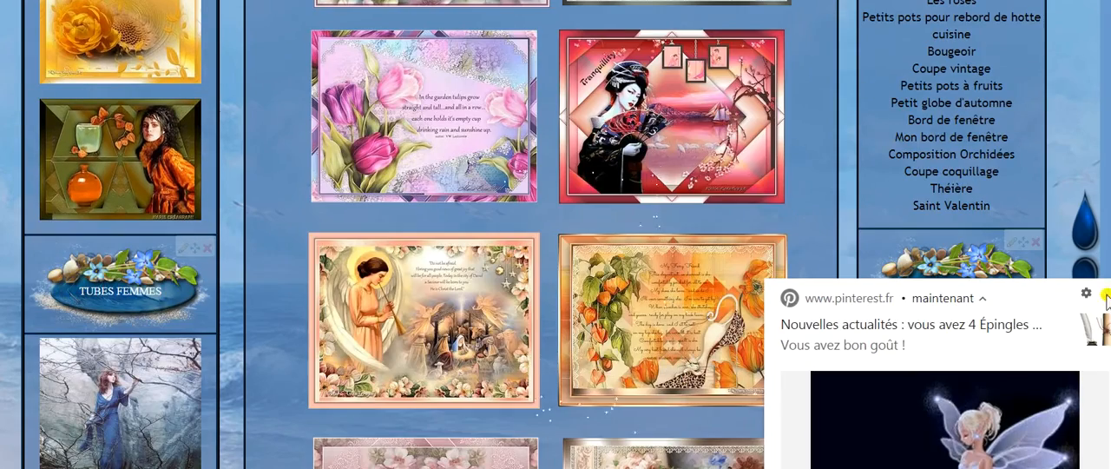
scroll(469, 314, "down", 6)
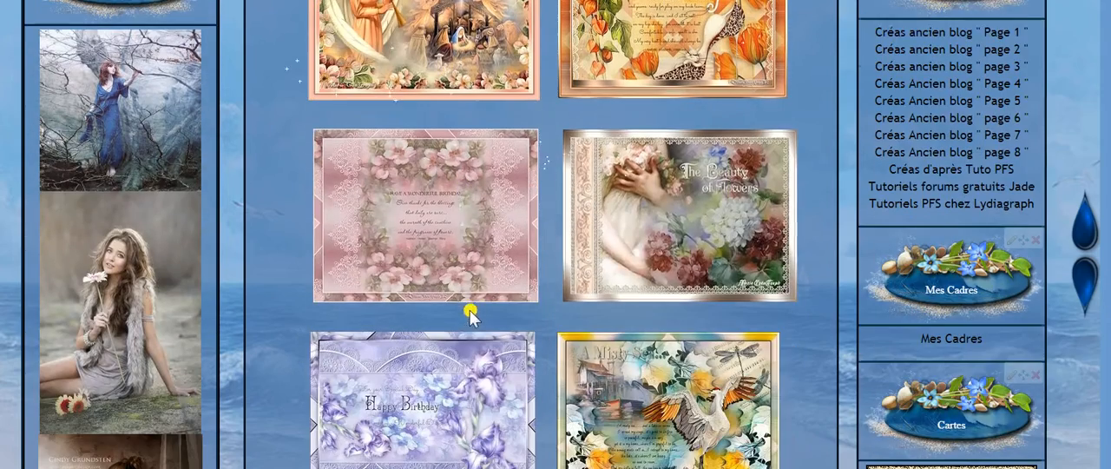
scroll(627, 256, "down", 6)
scroll(627, 256, "down", 2)
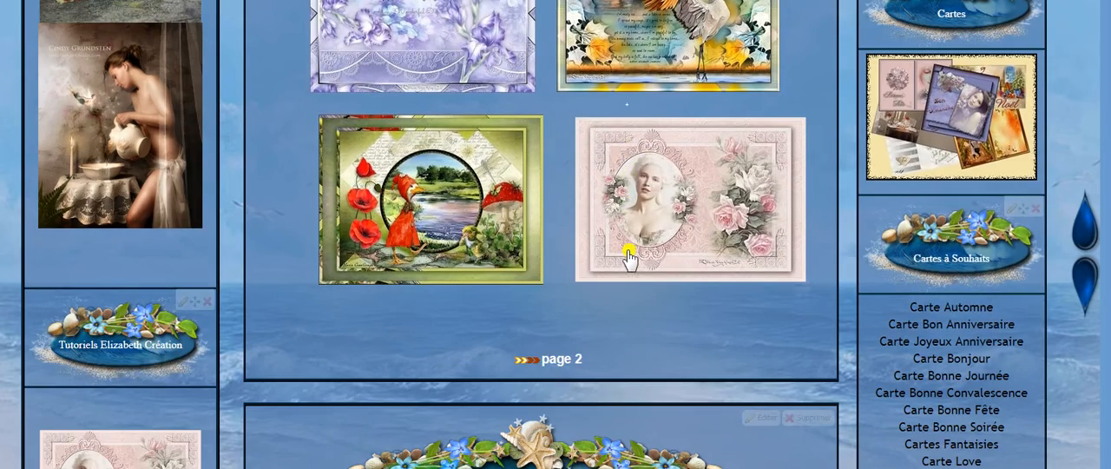
- Open page 2 of the translation thumbnails and examine its layout, including the link back to page 1
left_click(561, 363)
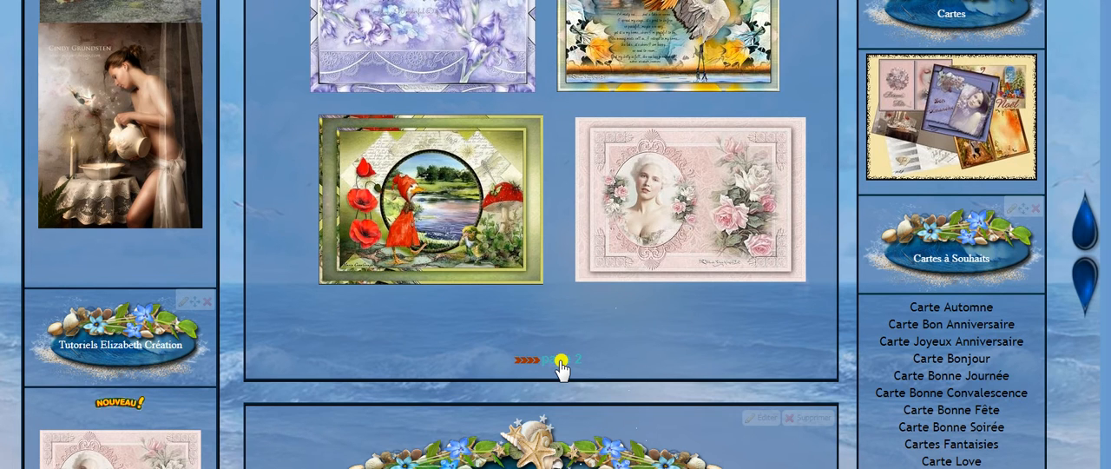
scroll(686, 243, "down", 10)
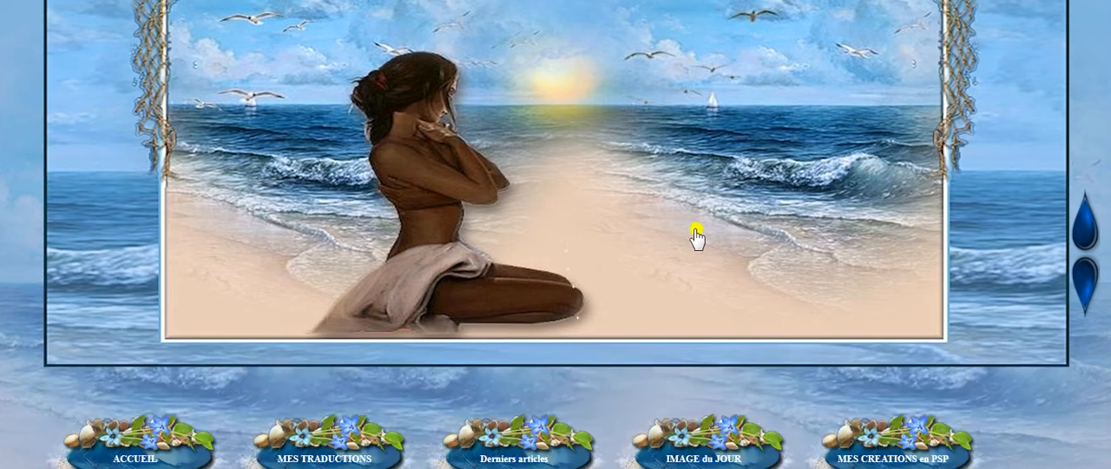
scroll(677, 244, "down", 8)
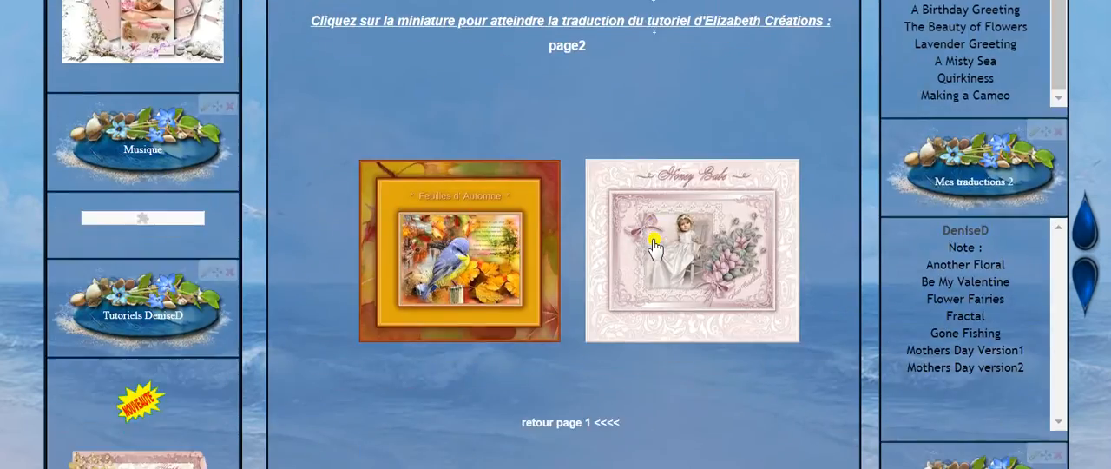
scroll(658, 251, "up", 1)
scroll(654, 285, "up", 1)
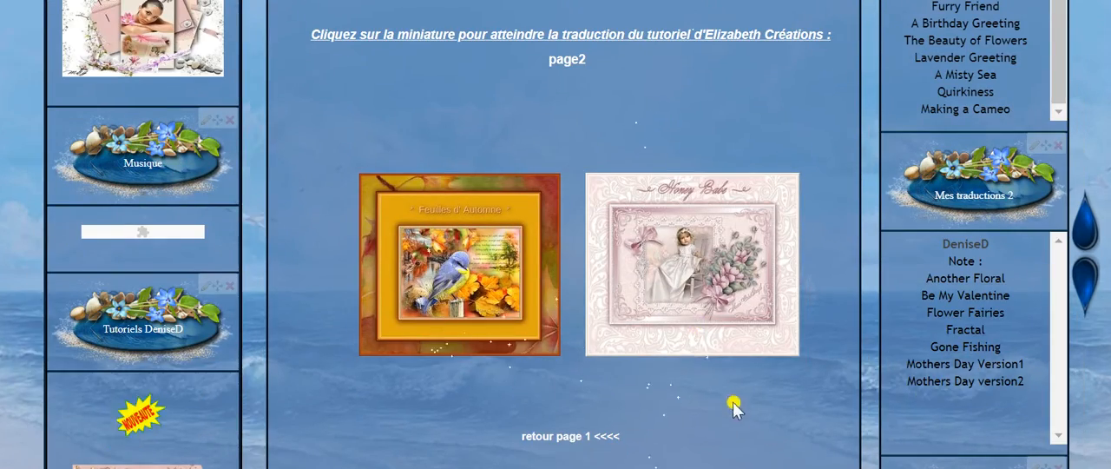
scroll(701, 414, "up", 1)
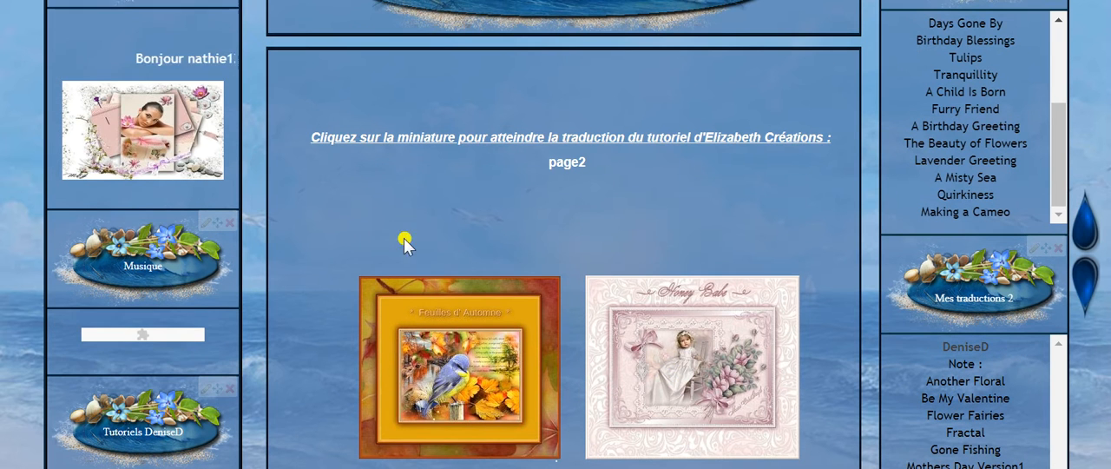
- Add a new simple page titled "page 3" in the blog's category manager and place the cursor in its text area
mouse_move(209, 1)
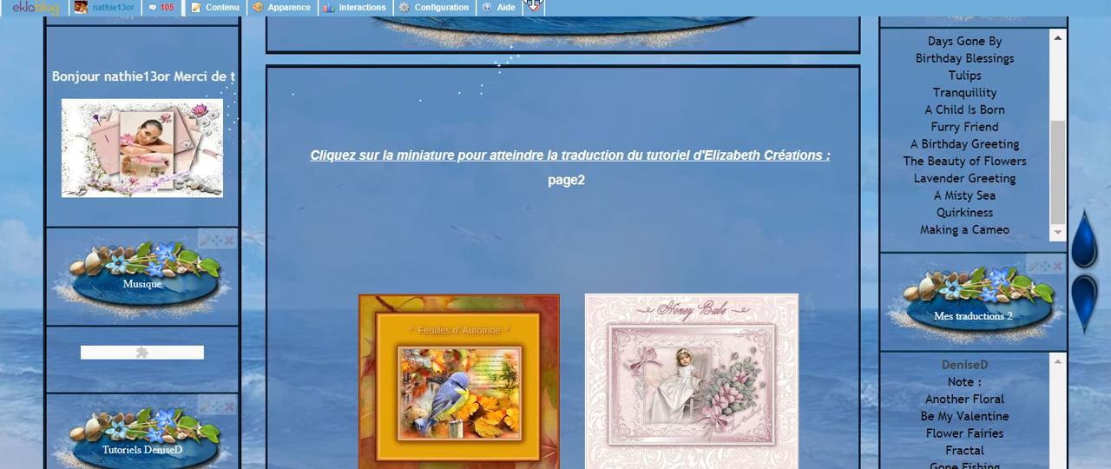
mouse_move(231, 13)
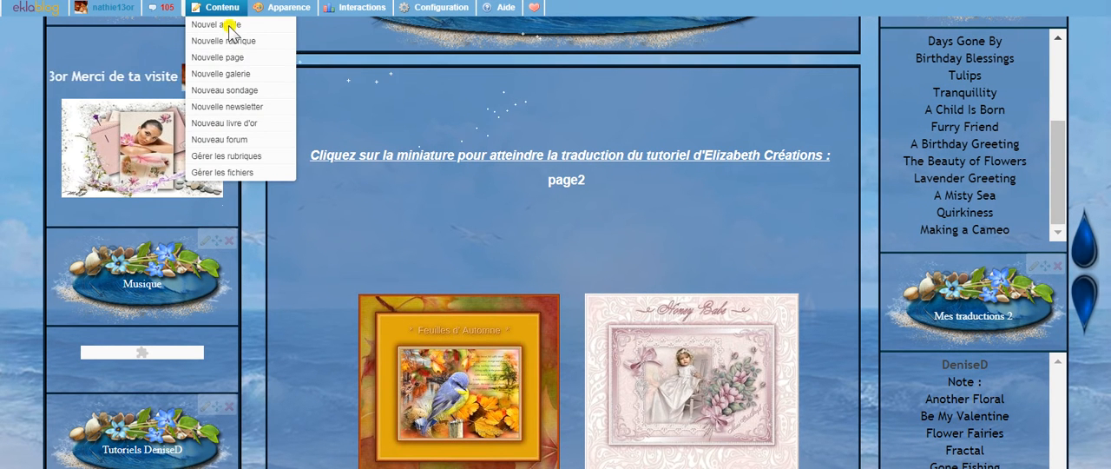
left_click(247, 159)
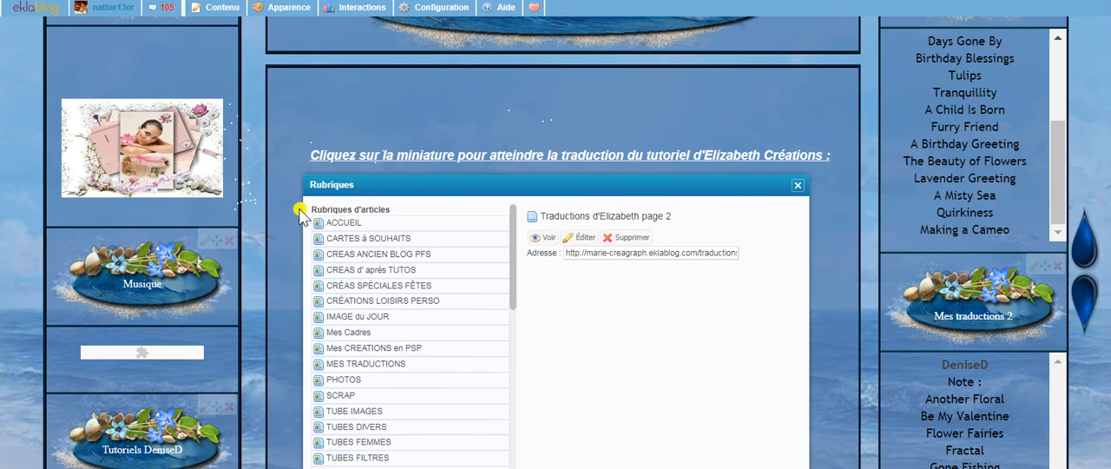
left_click_drag(515, 300, 512, 415)
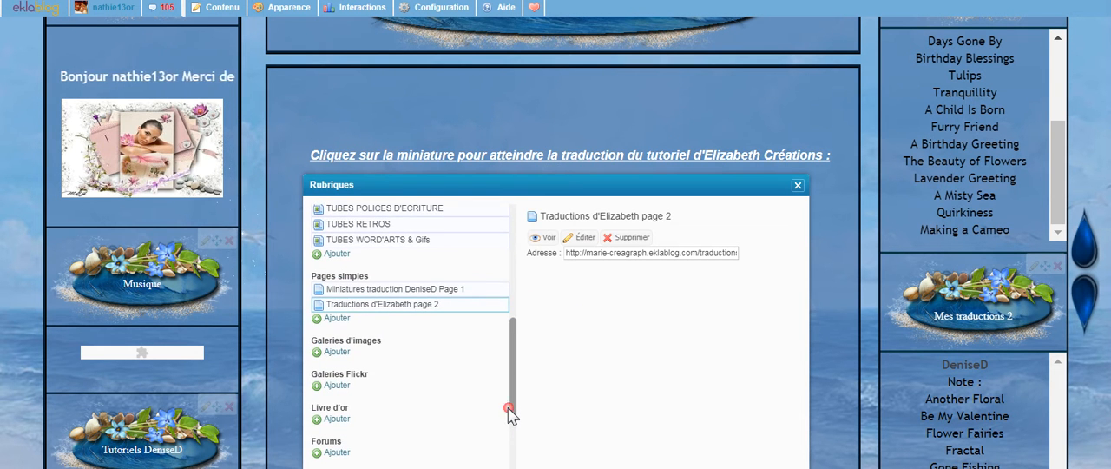
left_click(331, 319)
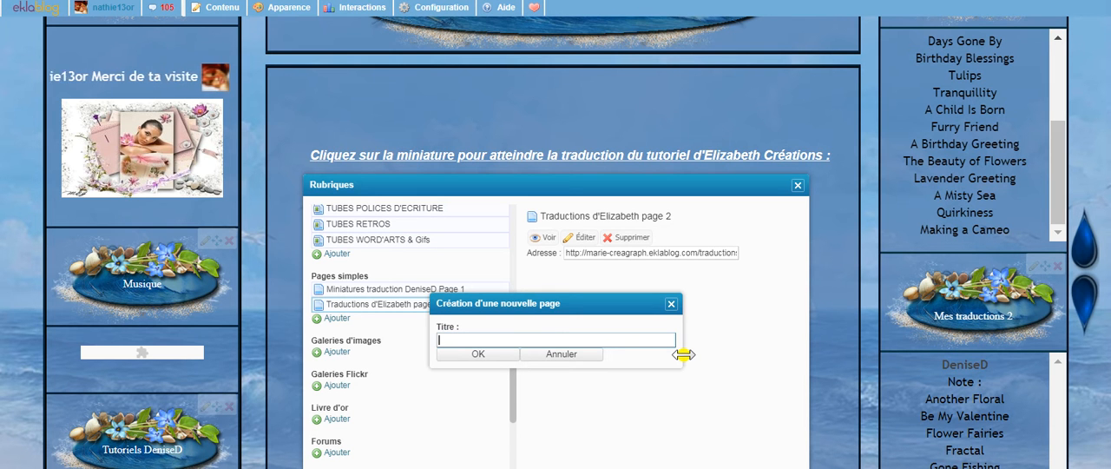
type("page 3")
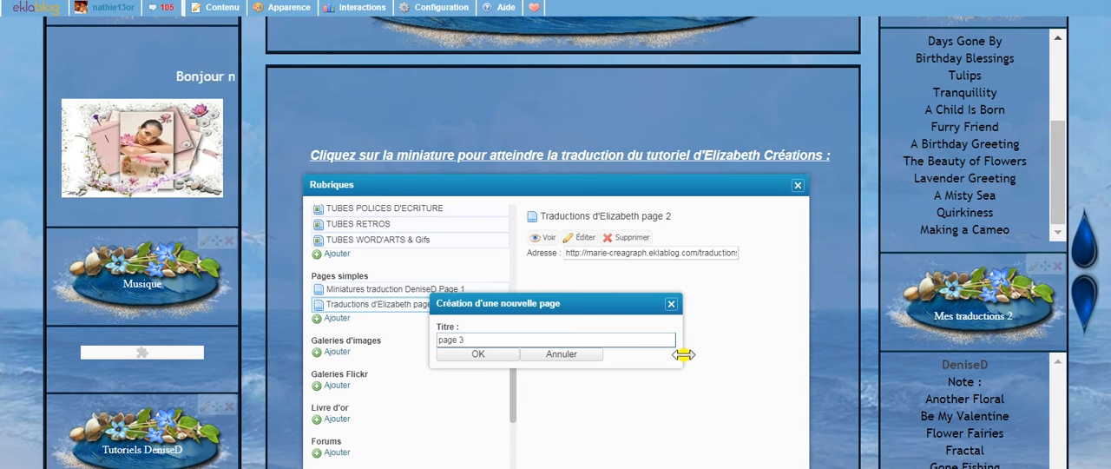
left_click(476, 357)
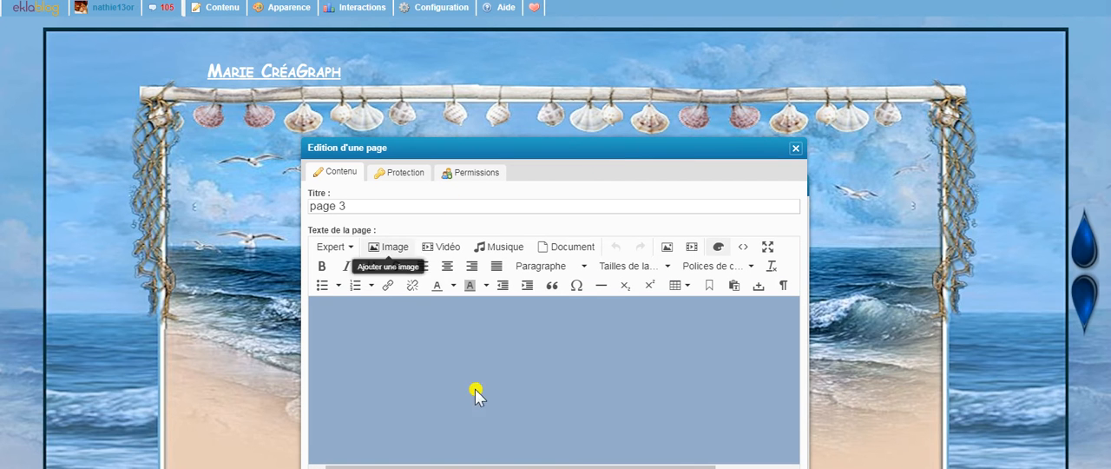
left_click(510, 339)
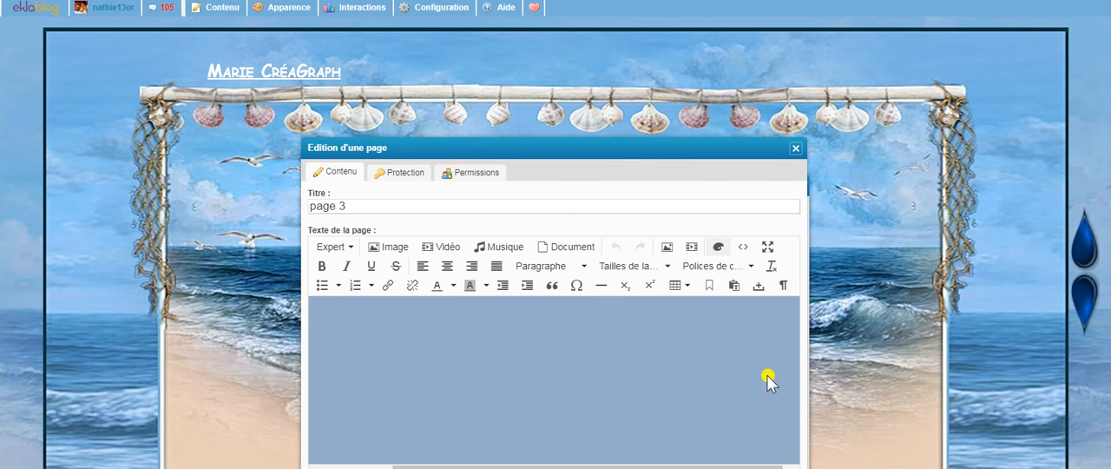
- Look through the blog page behind the editor for the end of the page 1 thumbnail gallery
scroll(1094, 326, "down", 3)
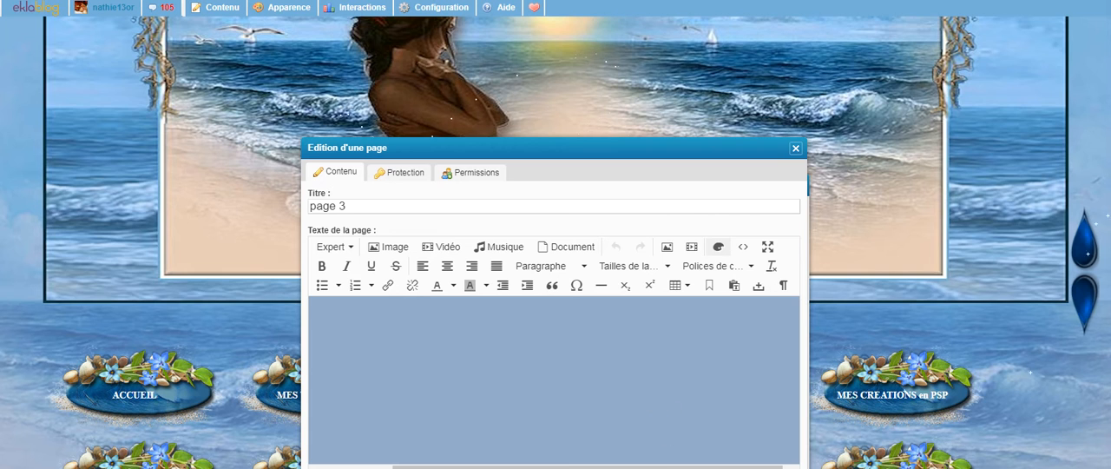
scroll(590, 427, "down", 3)
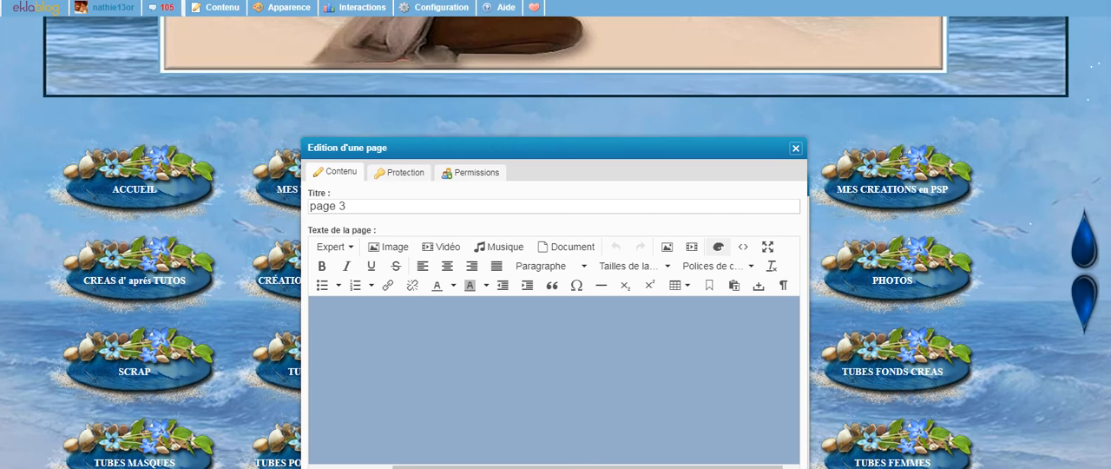
scroll(225, 467, "up", 5)
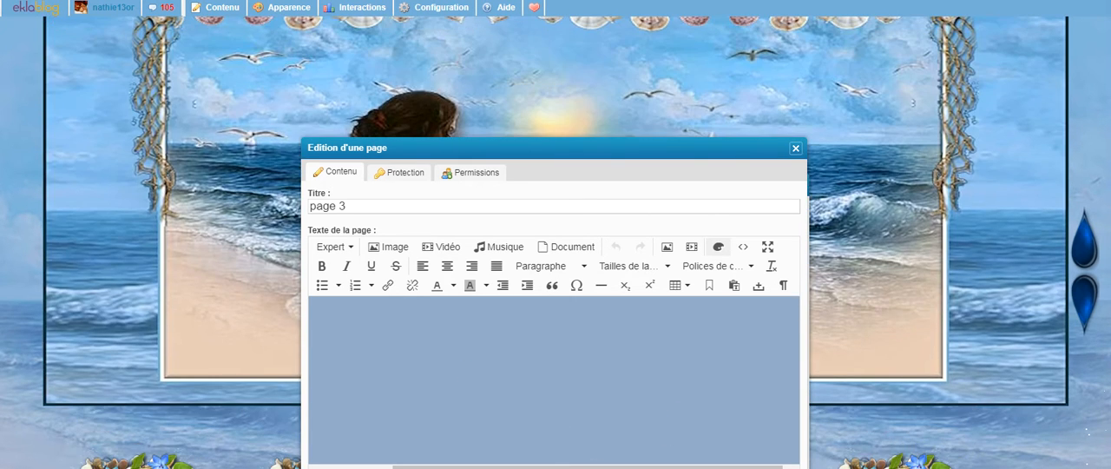
scroll(555, 242, "up", 2)
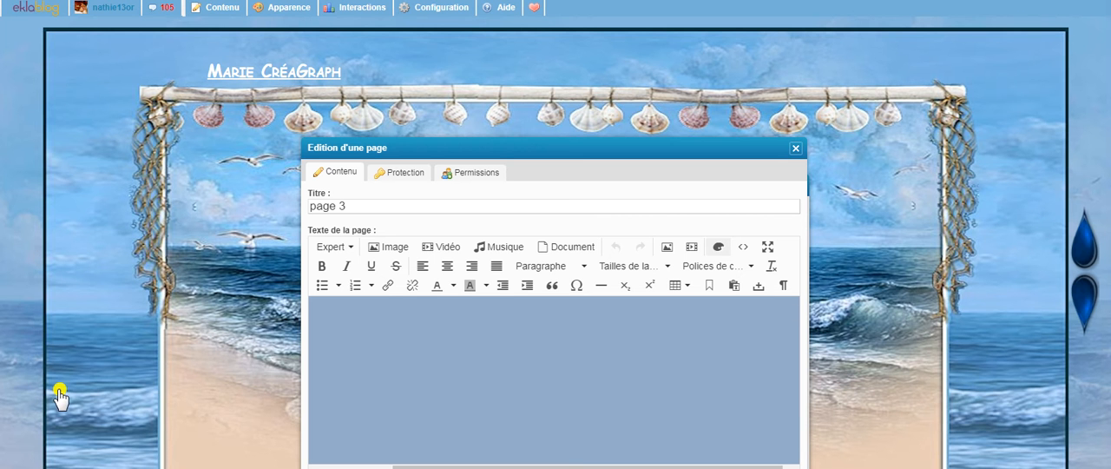
scroll(918, 401, "down", 10)
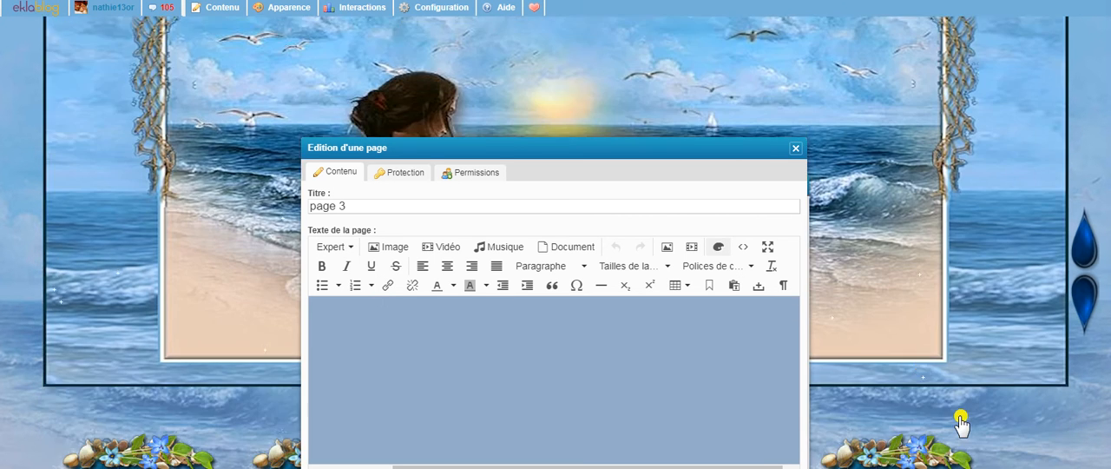
scroll(905, 439, "down", 10)
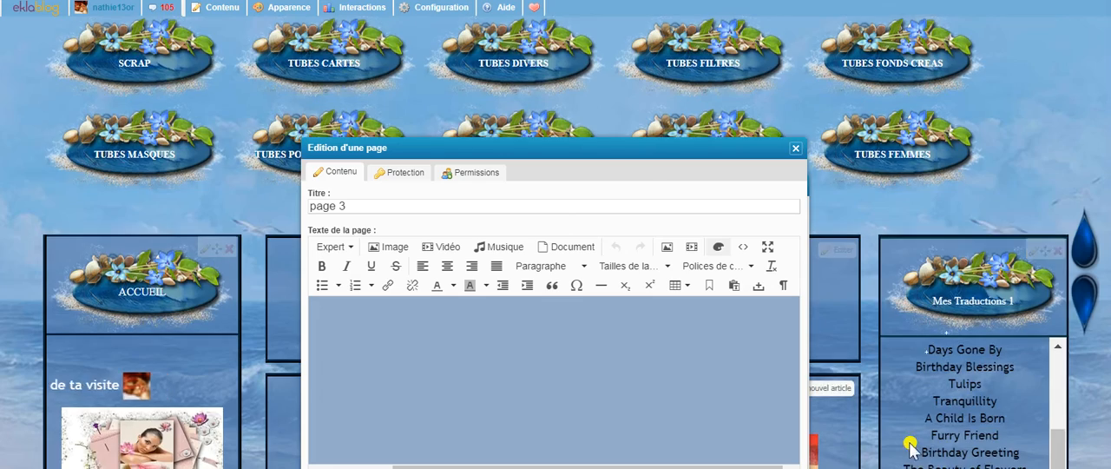
scroll(889, 365, "down", 15)
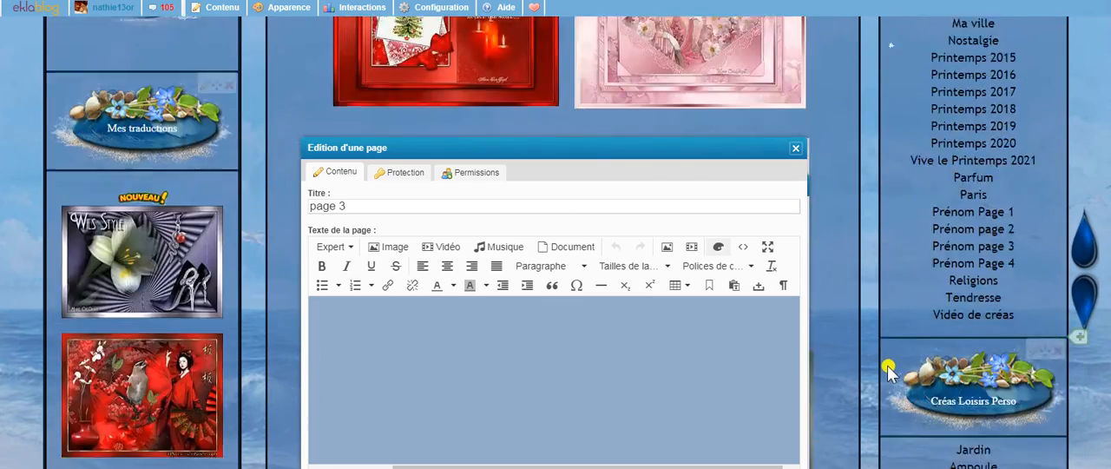
scroll(884, 375, "down", 4)
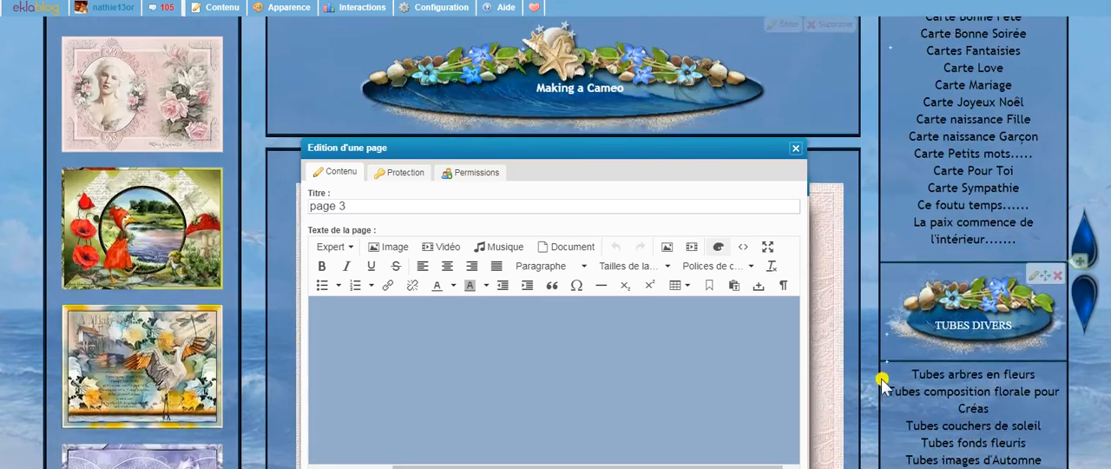
scroll(879, 386, "up", 4)
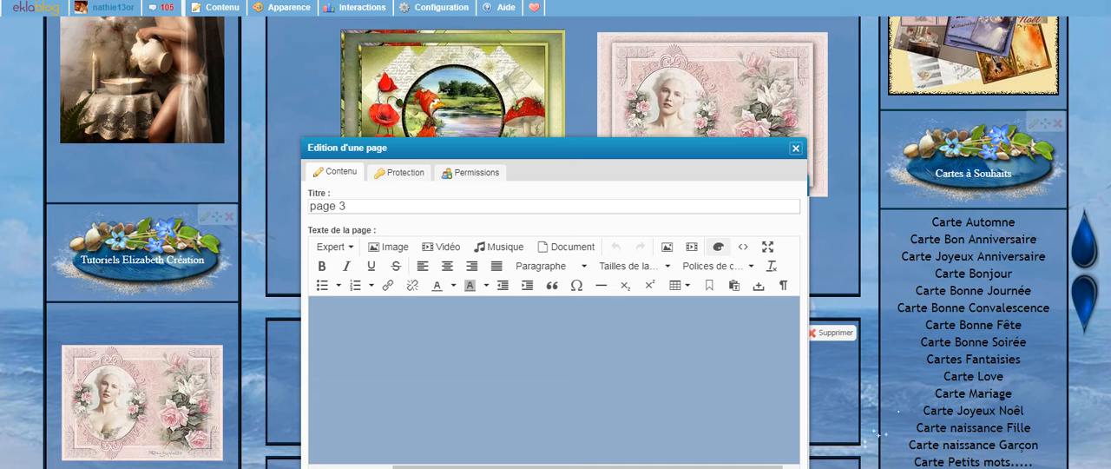
- Move the page editor aside and close the category manager to uncover the thumbnail gallery and its page 2 link
left_click_drag(556, 152, 854, 58)
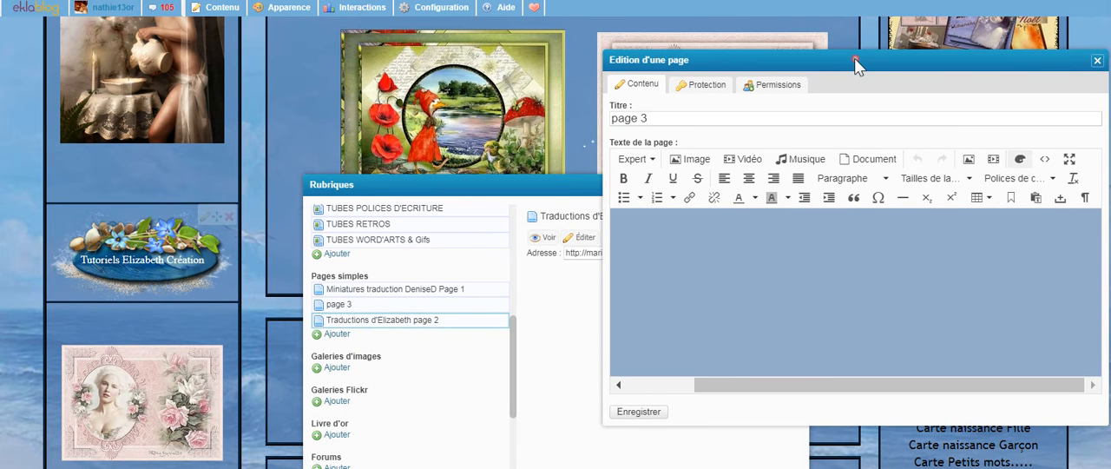
left_click(544, 189)
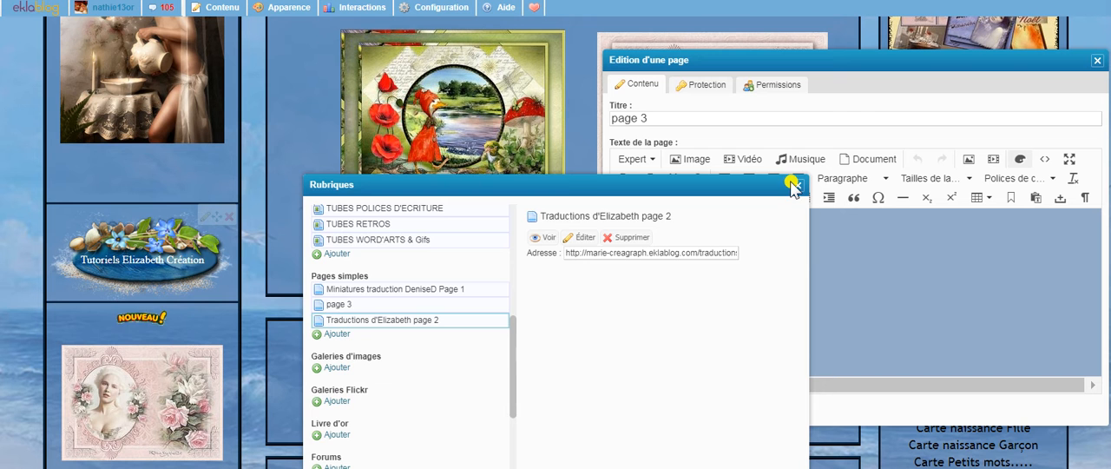
left_click(800, 184)
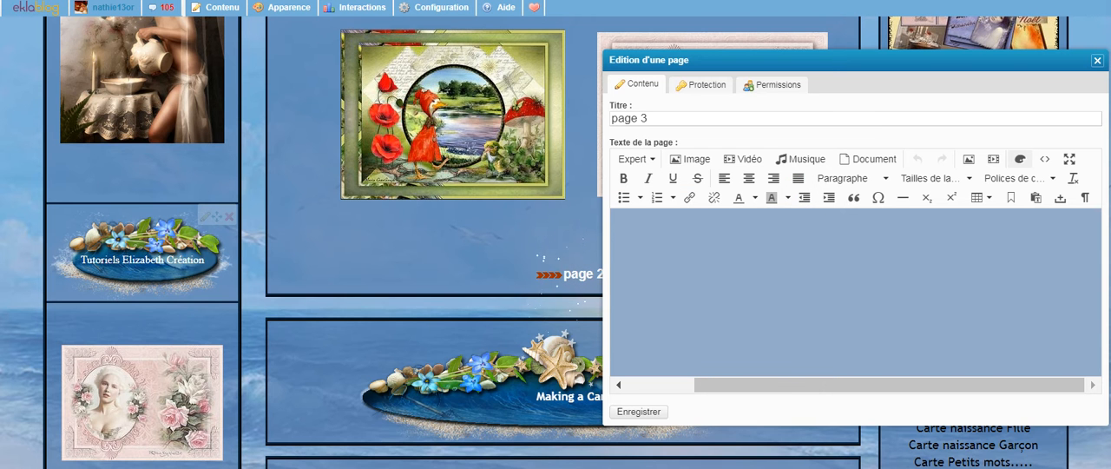
- Copy the image address of the large cameo picture in the "Making a Cameo" article
scroll(452, 260, "down", 1)
scroll(483, 363, "down", 2)
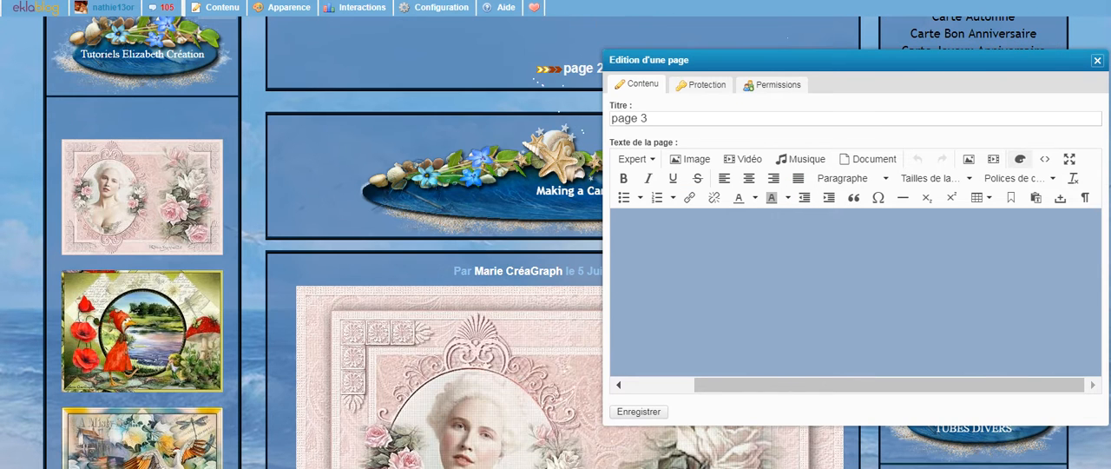
right_click(499, 380)
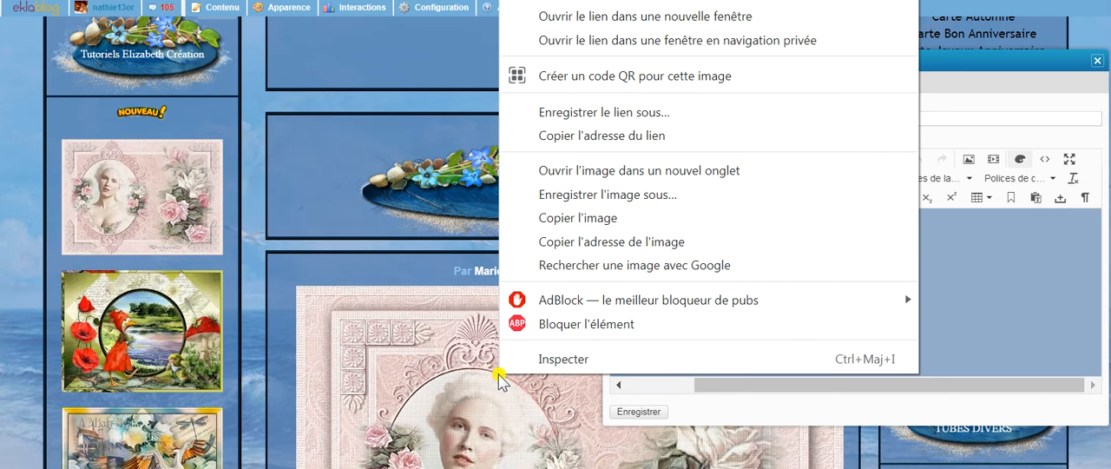
left_click(605, 246)
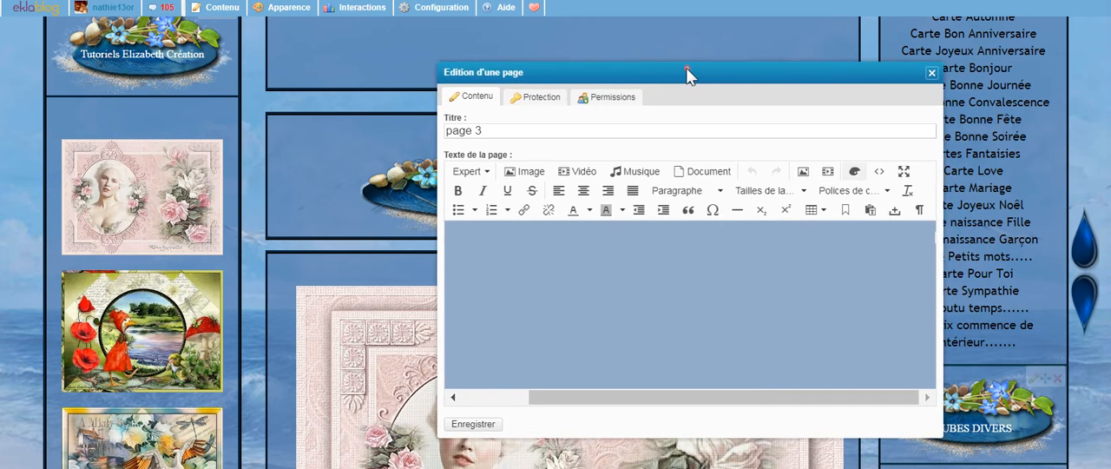
- Insert the cameo picture into the page 3 text from its copied address, with description "page 3" and centred alignment
left_click(524, 174)
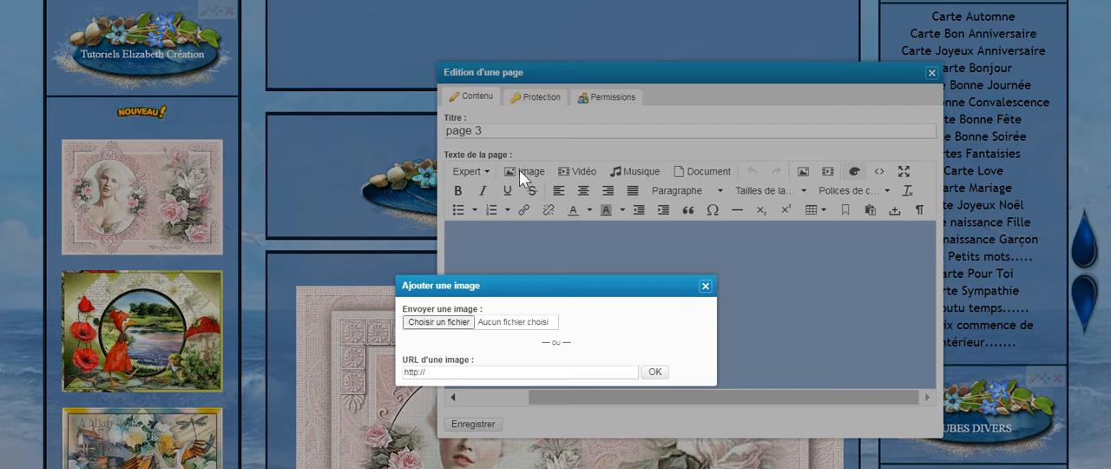
left_click_drag(439, 373, 408, 375)
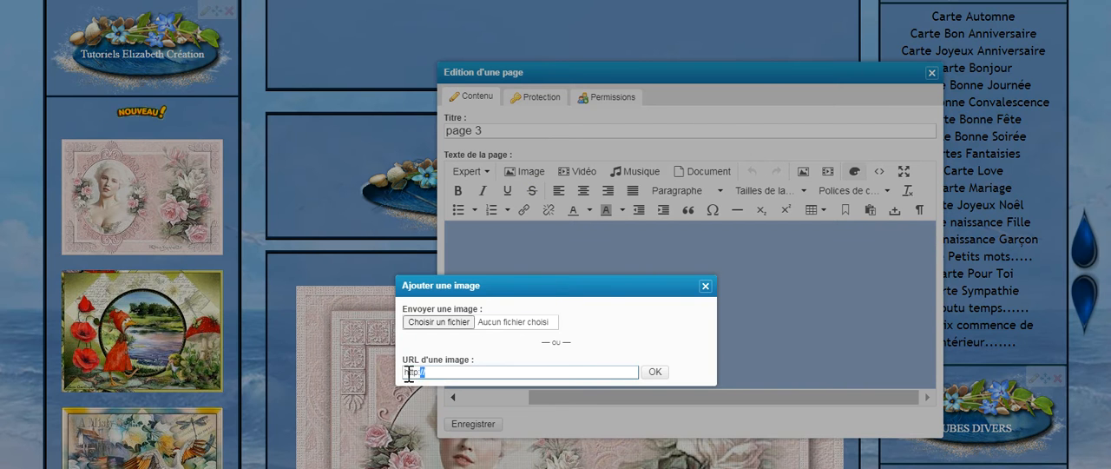
right_click(409, 373)
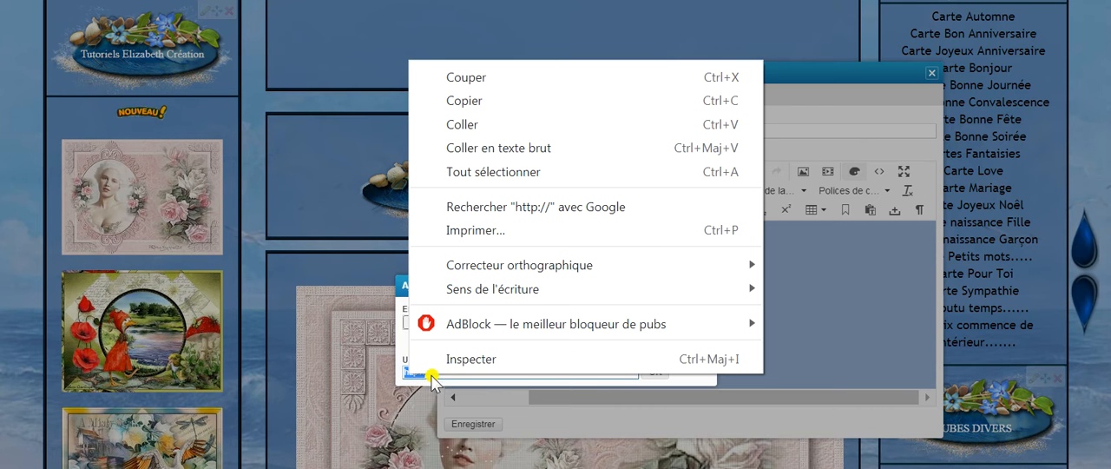
left_click(466, 127)
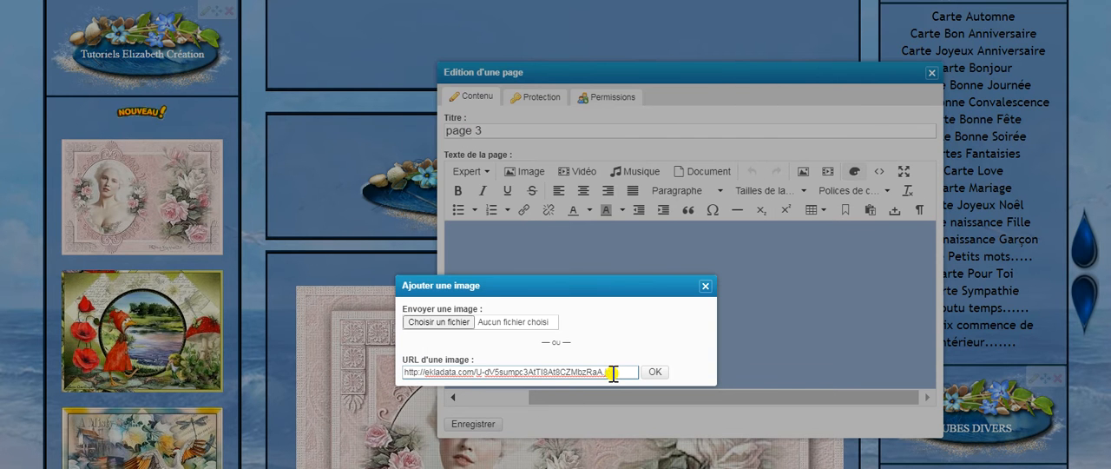
left_click(657, 371)
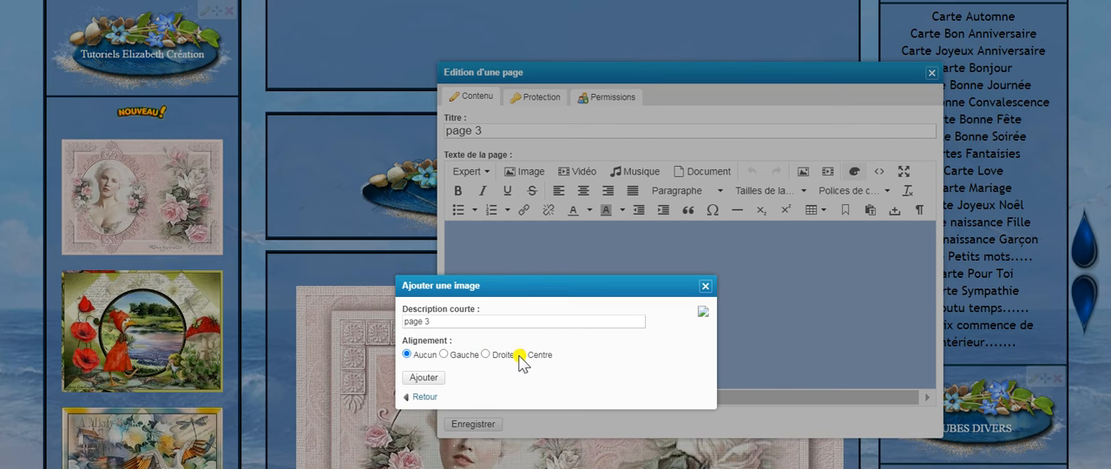
left_click(418, 378)
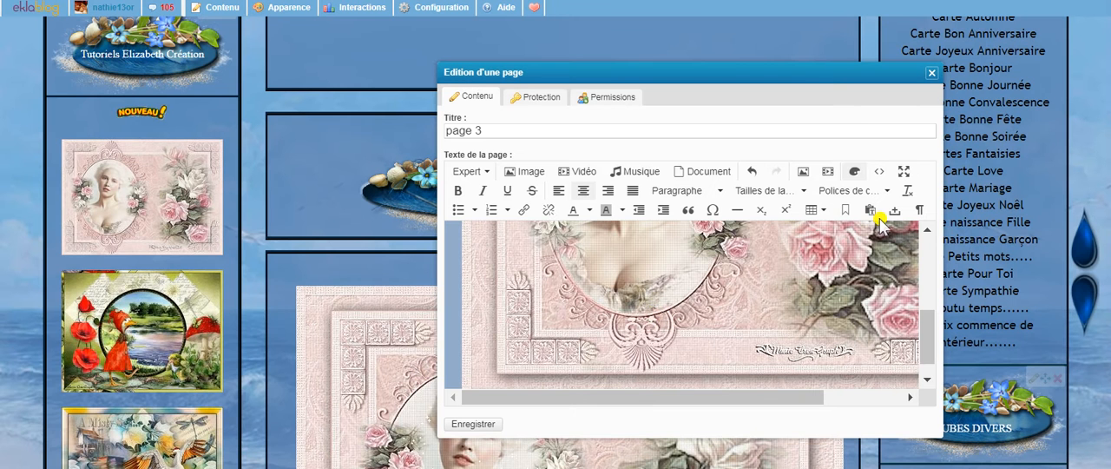
- Shrink the inserted cameo picture to thumbnail size in the full-screen editor, then return to the normal editor view
left_click(904, 175)
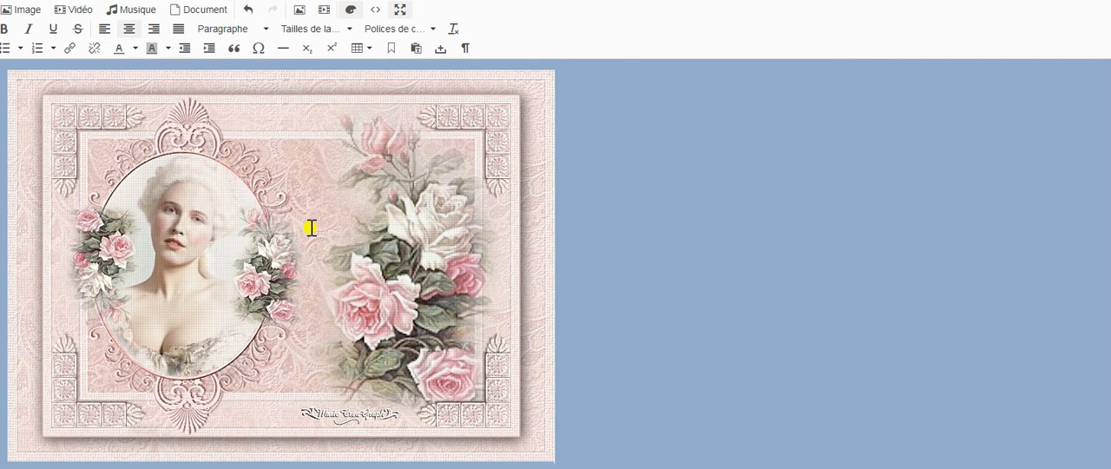
left_click(340, 237)
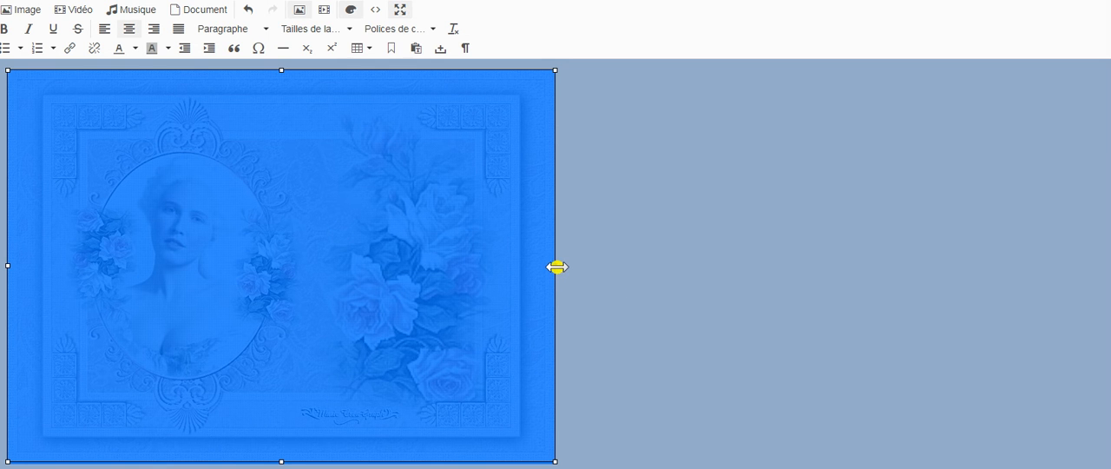
left_click(556, 266)
left_click_drag(556, 266, 72, 197)
left_click(454, 342)
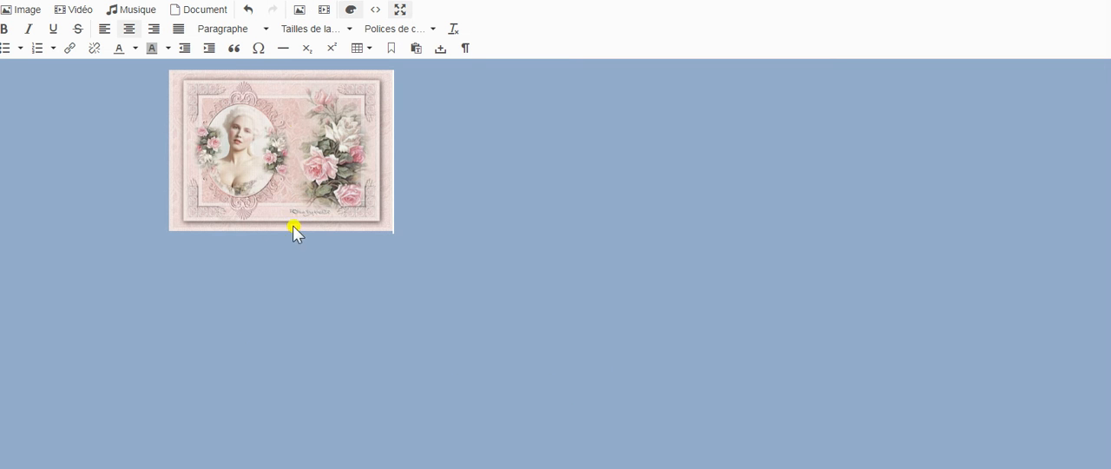
left_click(401, 11)
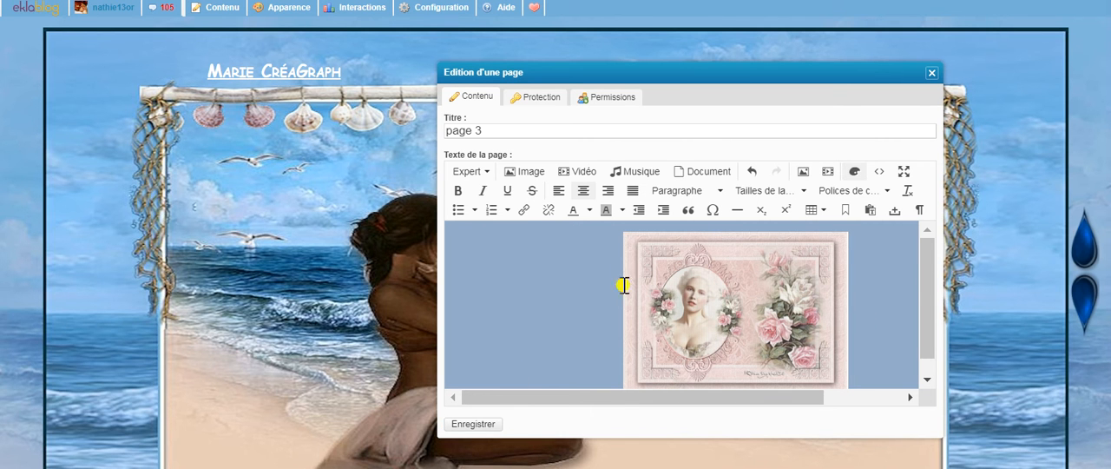
- Look through the blog page behind the editor for the "Making a Cameo" article title
scroll(334, 466, "down", 6)
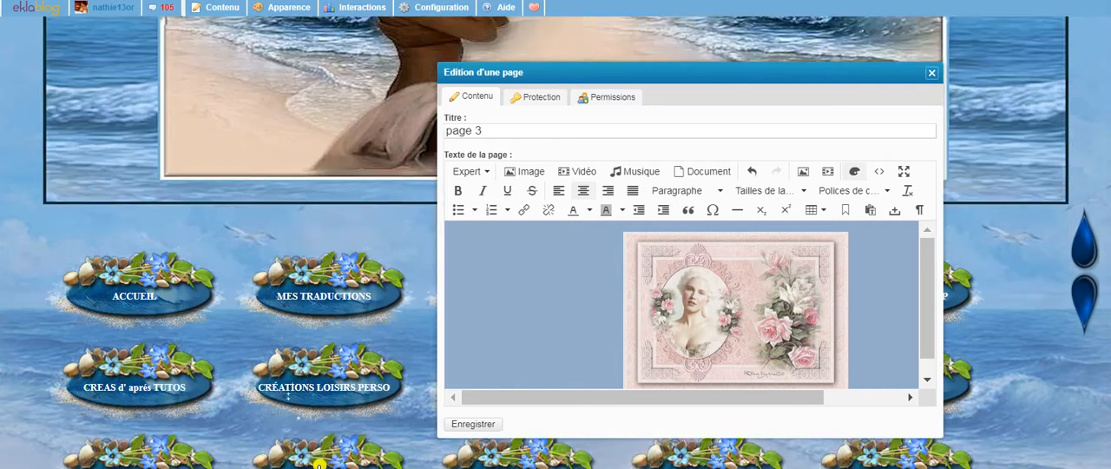
scroll(334, 466, "down", 3)
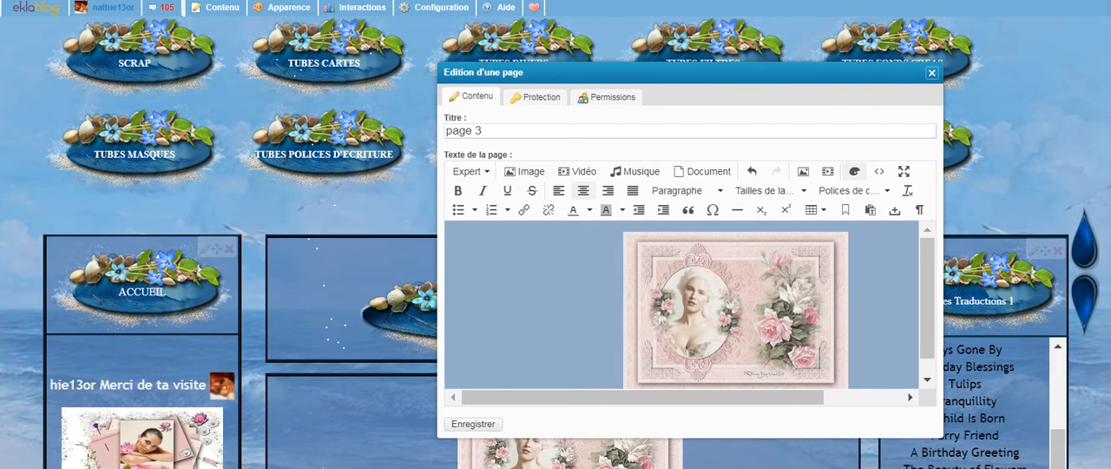
scroll(18, 73, "up", 4)
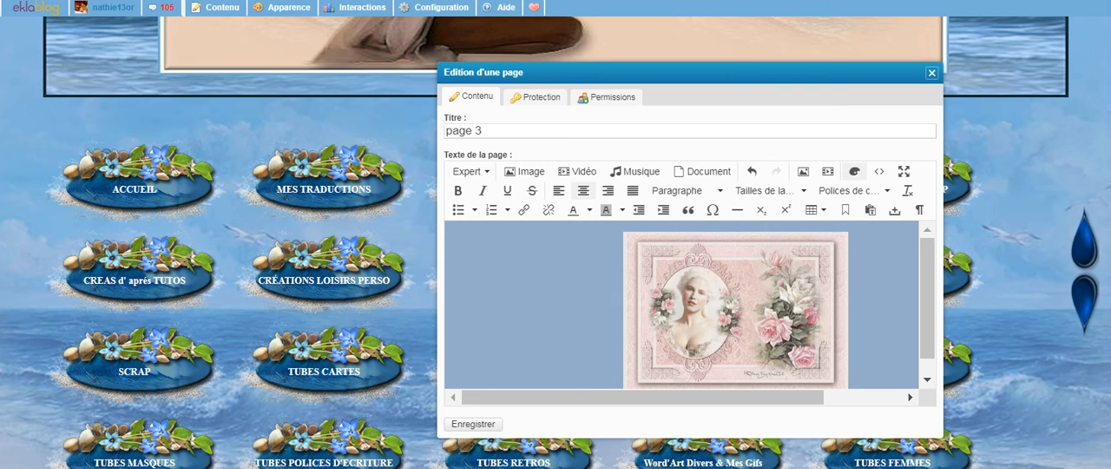
scroll(566, 441, "up", 5)
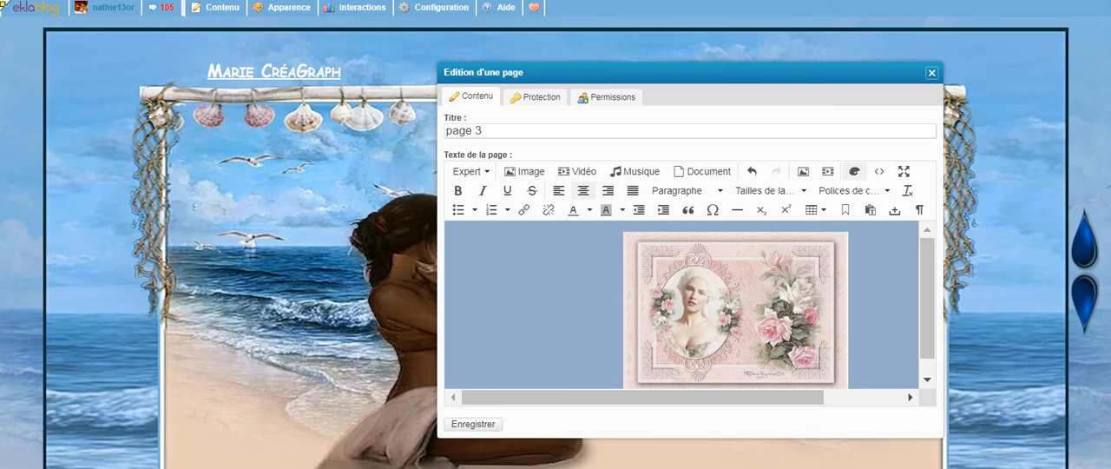
scroll(565, 441, "down", 10)
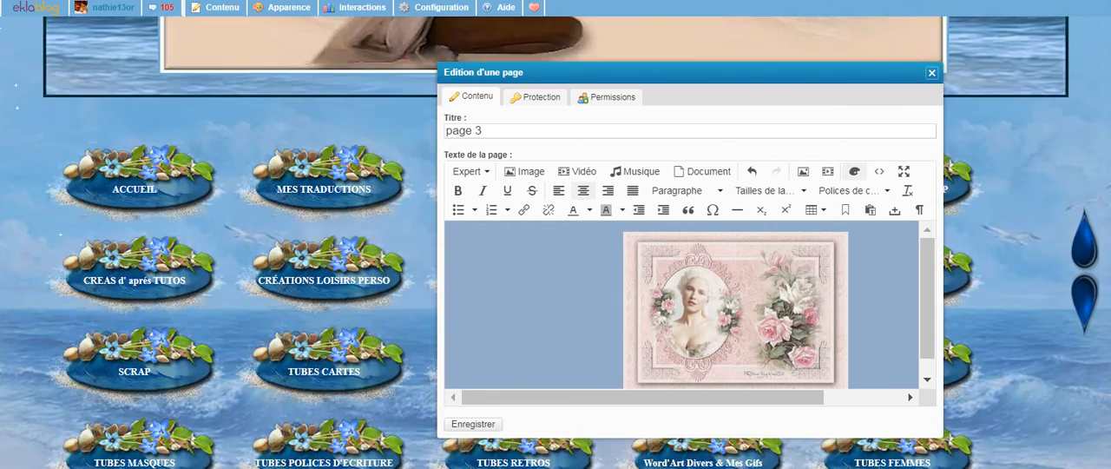
scroll(565, 441, "down", 10)
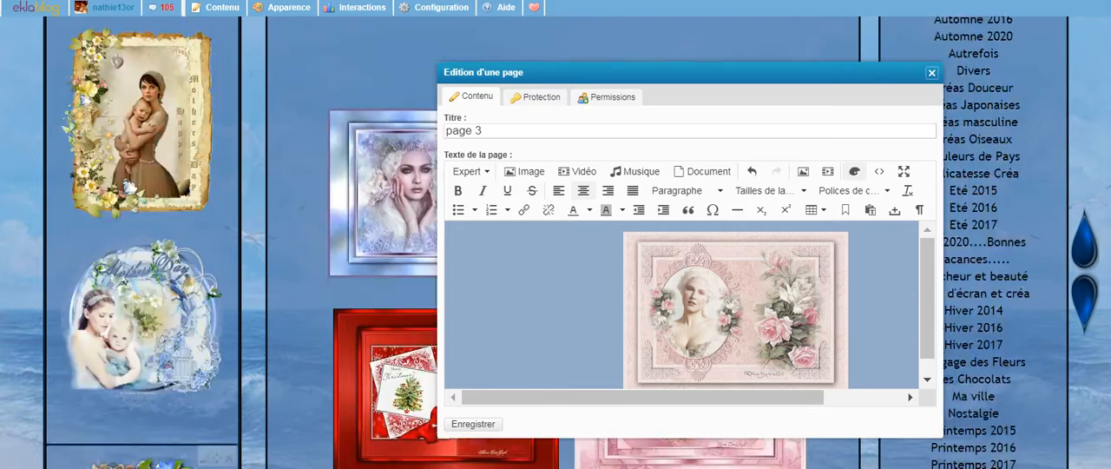
scroll(565, 441, "down", 6)
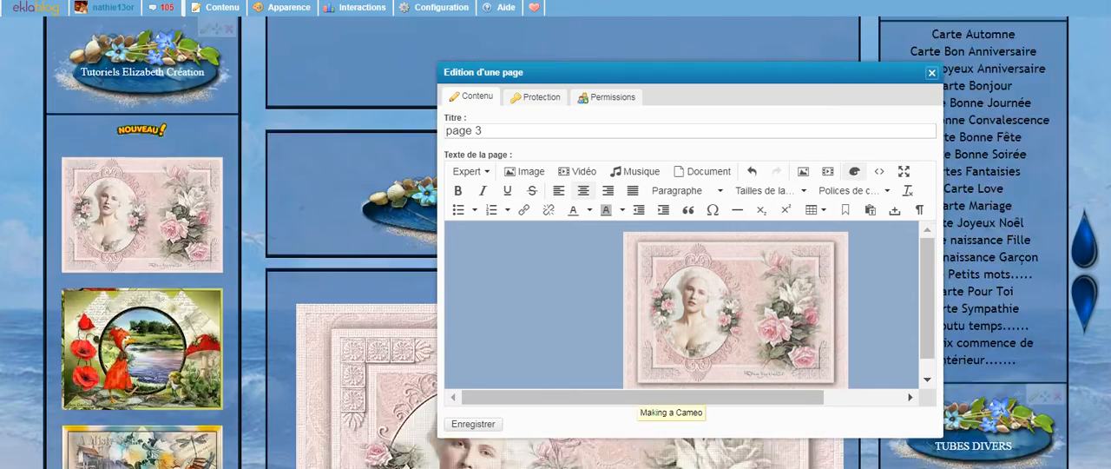
scroll(565, 441, "up", 3)
scroll(565, 440, "up", 3)
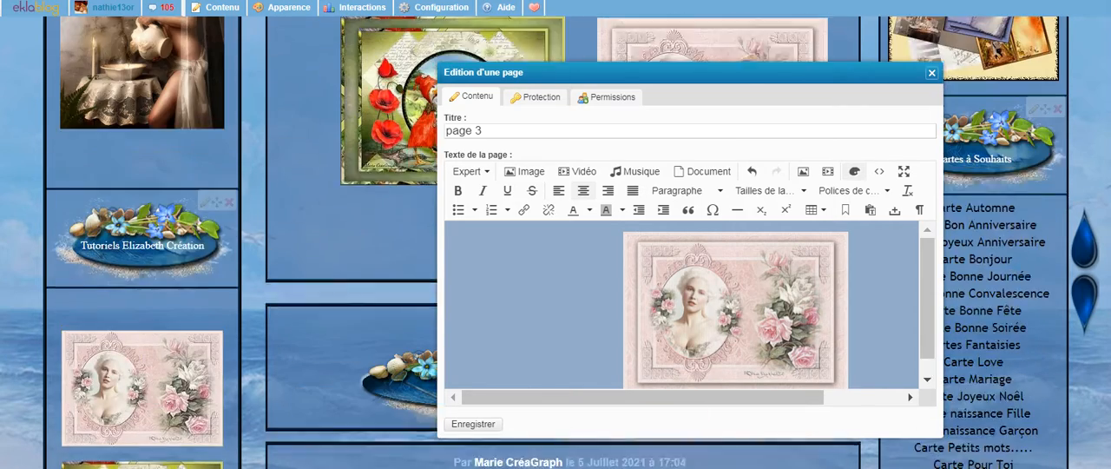
- Move the page editor aside, open the "Making a Cameo" article from its title and copy the article's web address
left_click_drag(738, 89, 1000, 56)
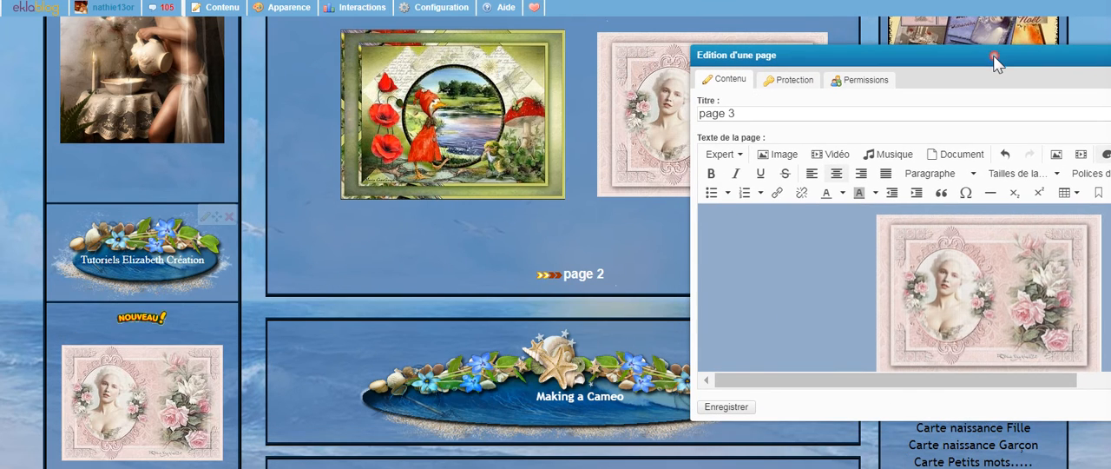
scroll(566, 405, "down", 3)
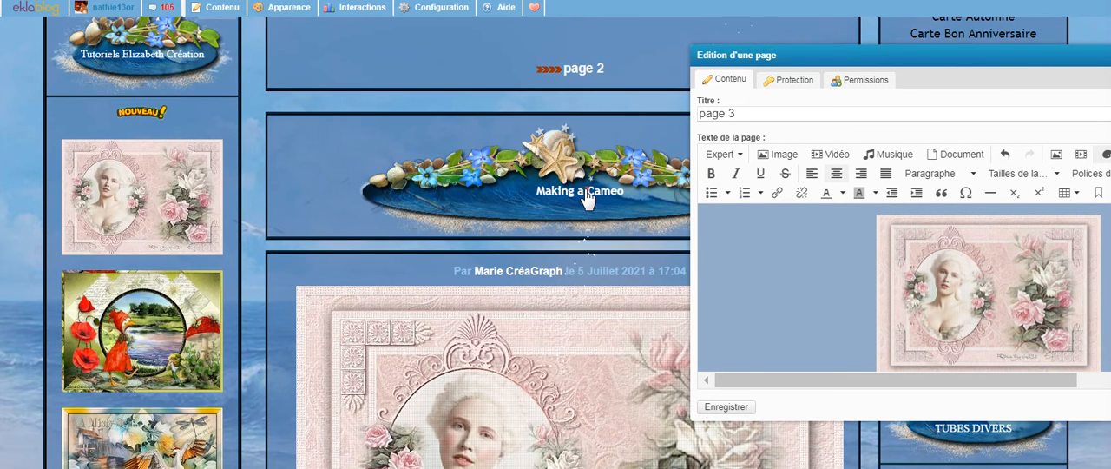
left_click(590, 194)
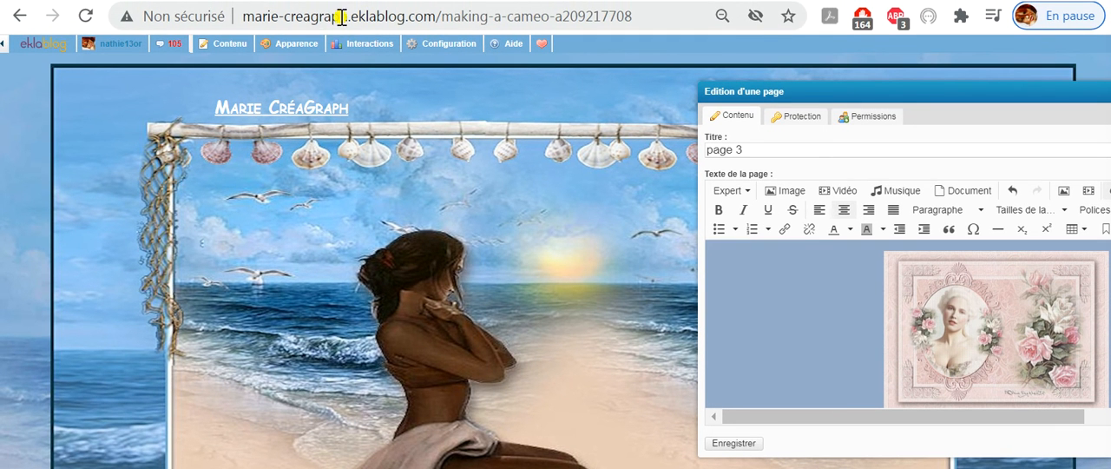
left_click_drag(677, 27, 251, 2)
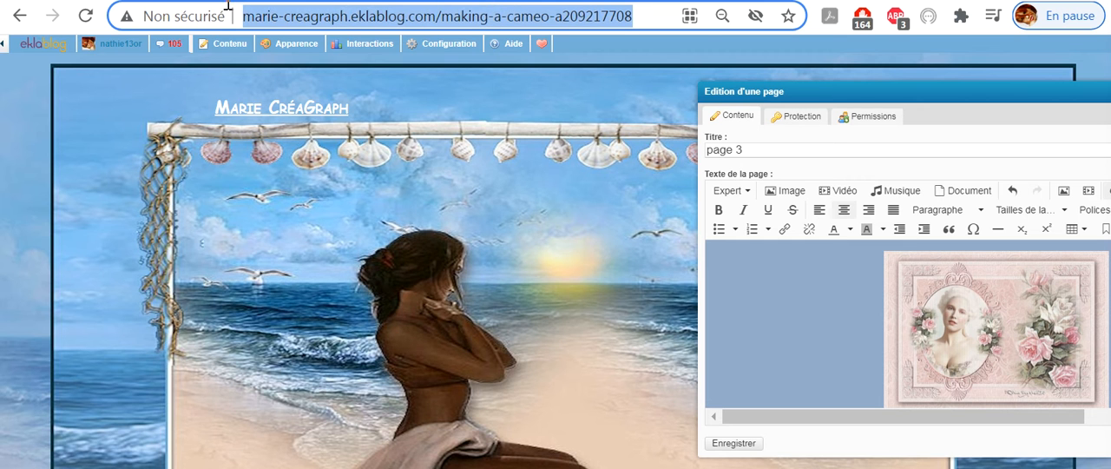
right_click(512, 25)
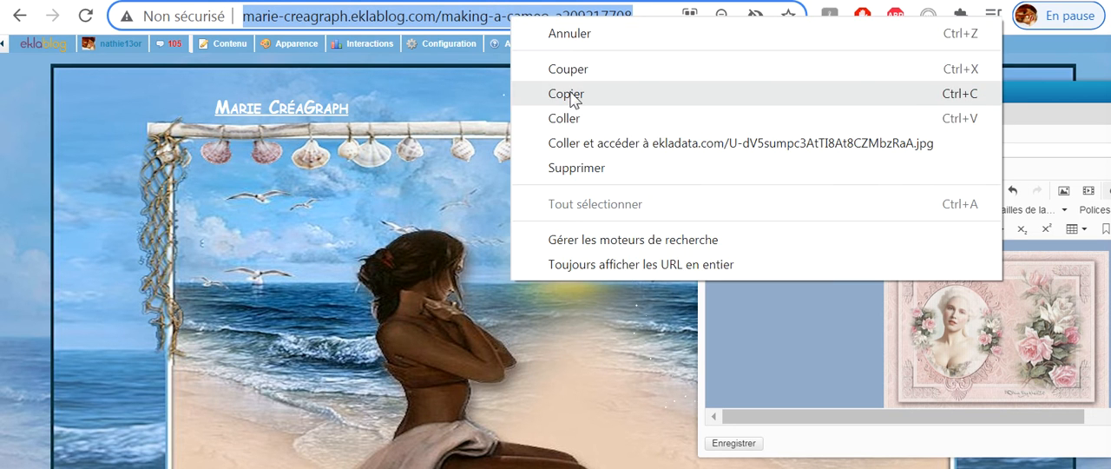
left_click(558, 96)
- Link the cameo thumbnail to the copied article address with the title "Making a cameo", then save page 3 and close its editor
left_click_drag(967, 88, 402, 73)
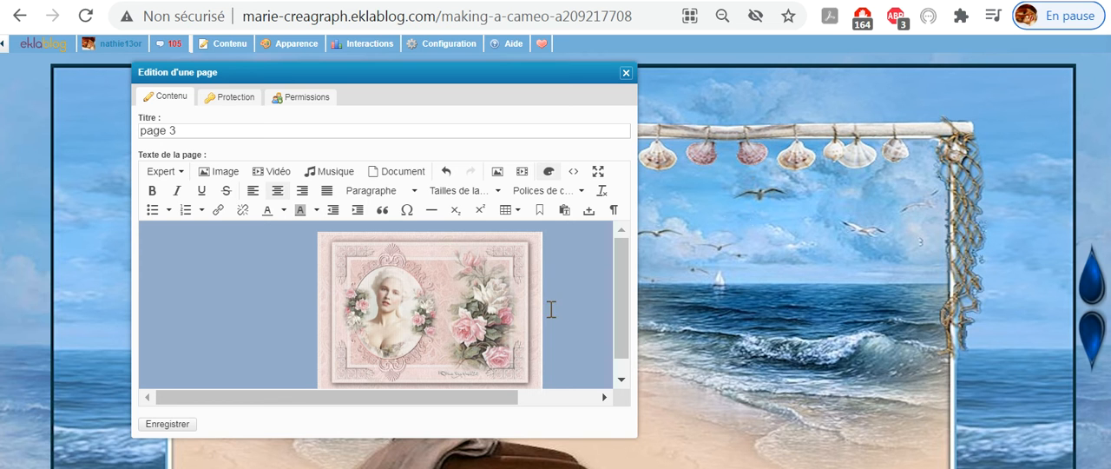
left_click_drag(385, 300, 336, 297)
left_click(337, 297)
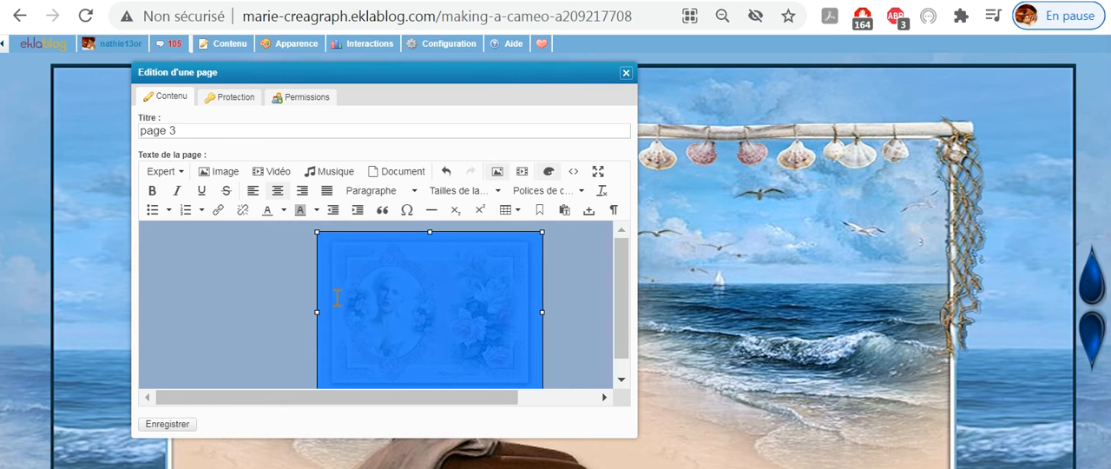
left_click(218, 210)
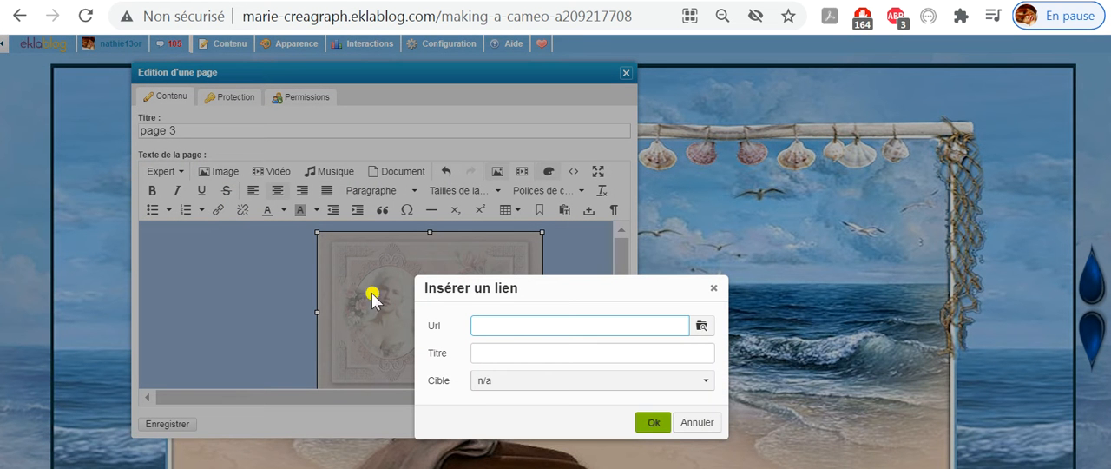
right_click(527, 325)
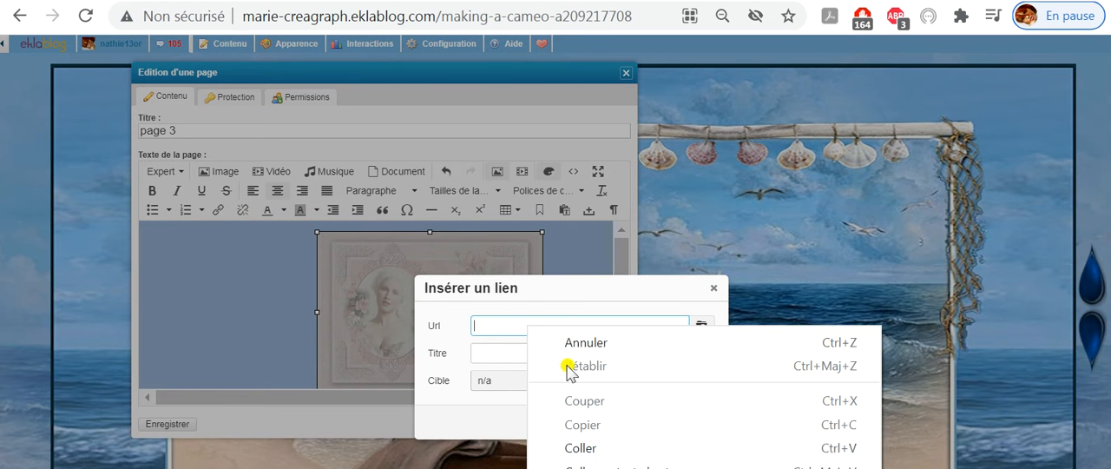
left_click(584, 448)
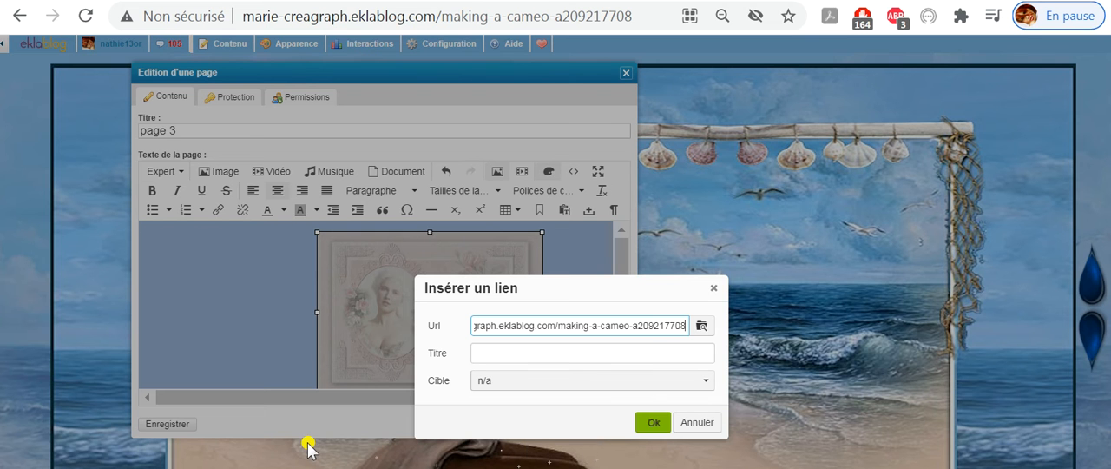
left_click(516, 353)
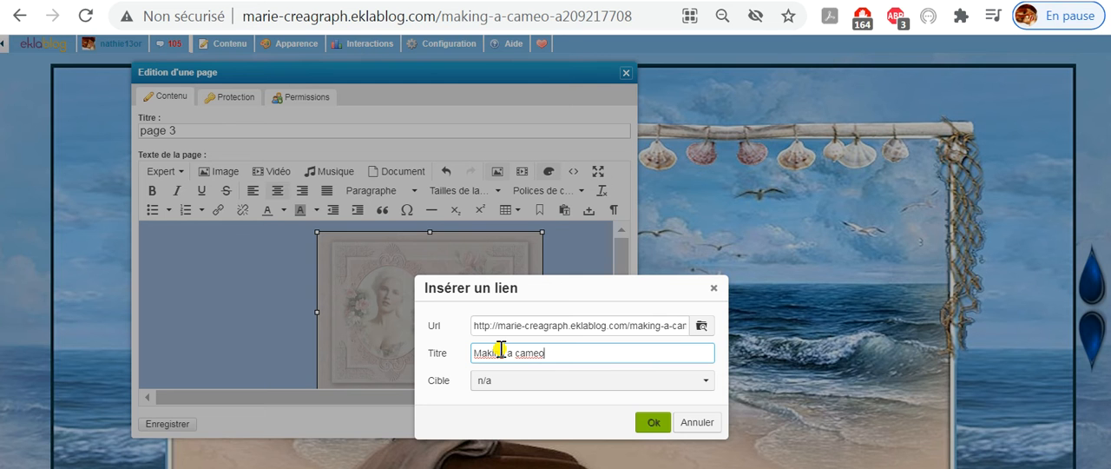
left_click(653, 423)
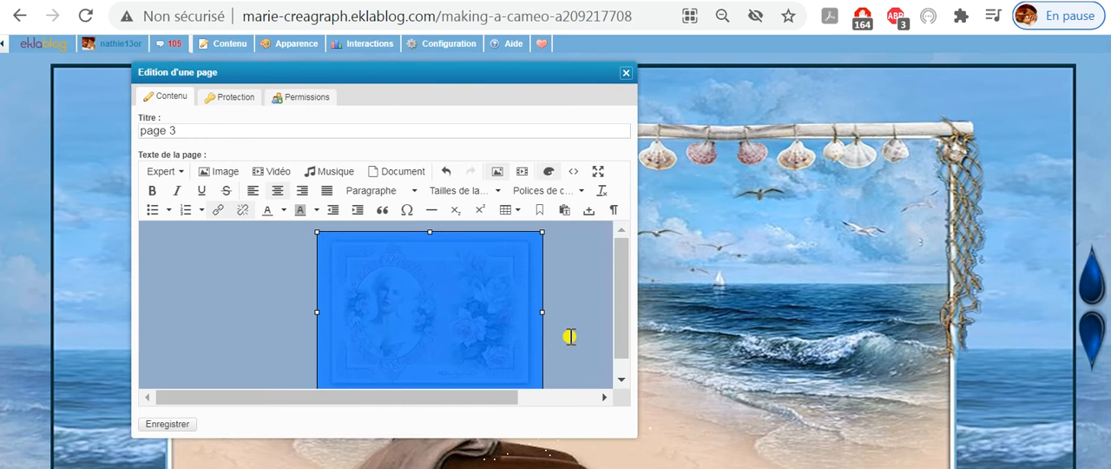
left_click(178, 426)
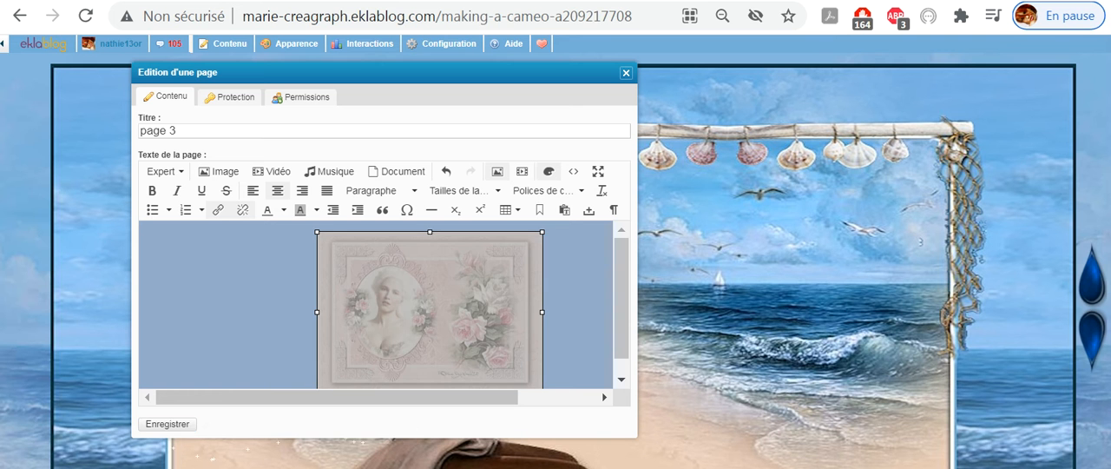
left_click(628, 74)
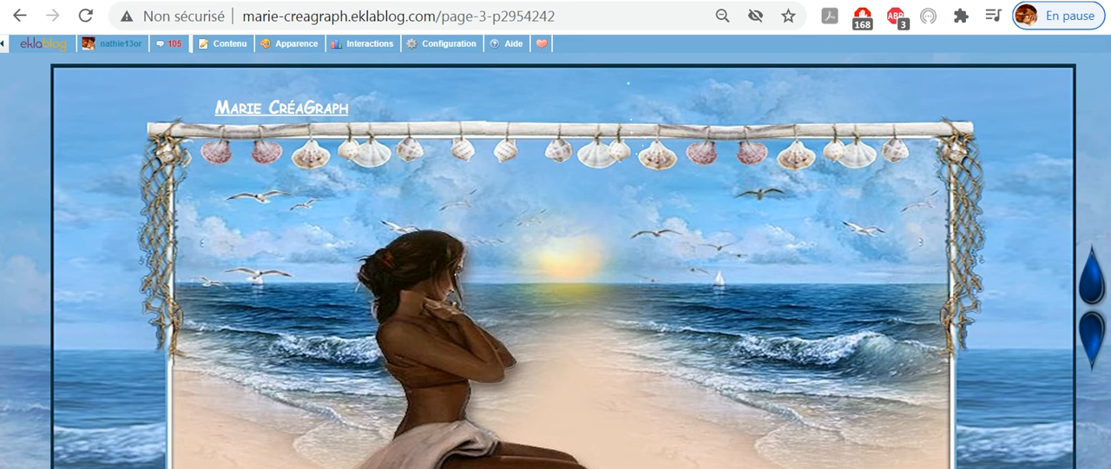
- Test the cameo thumbnail's link on page 3 and look over the "Making a Cameo" article it leads to
scroll(729, 311, "down", 10)
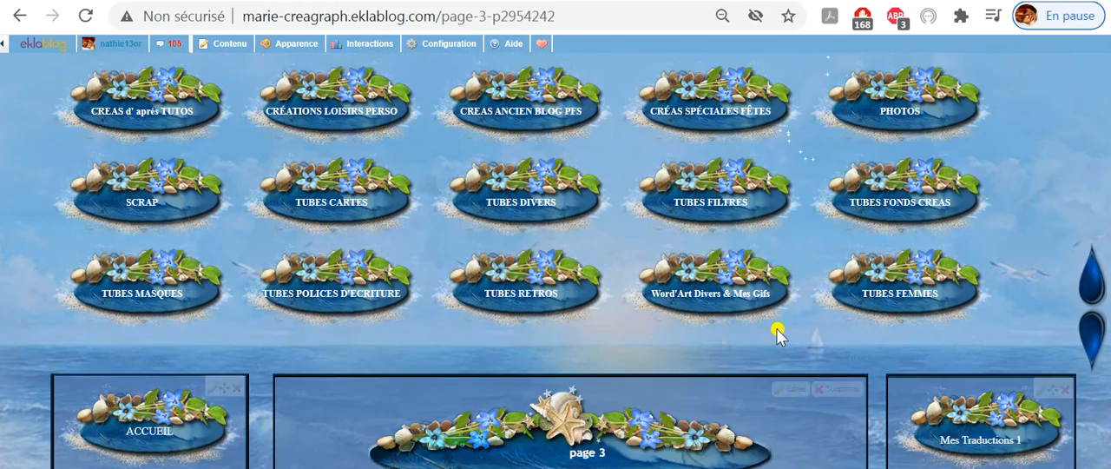
scroll(776, 328, "down", 1)
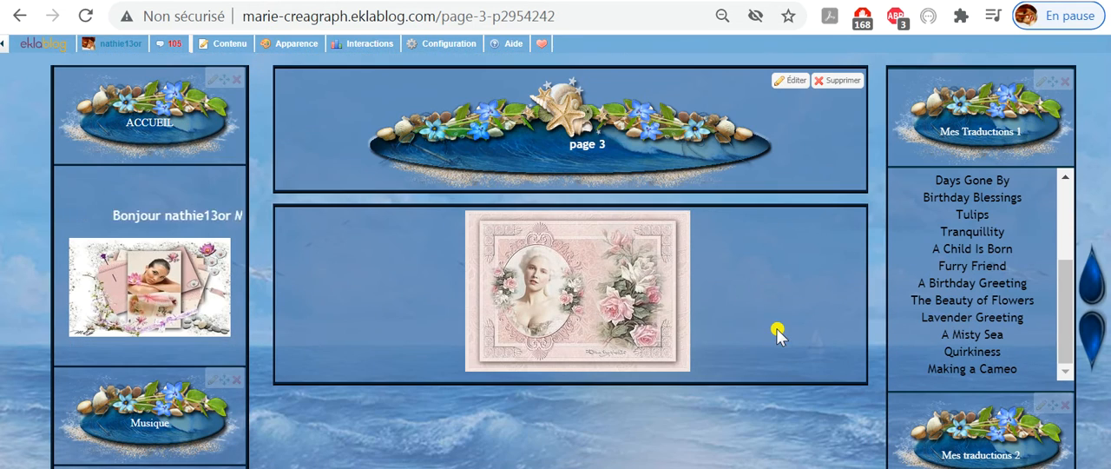
left_click(582, 300)
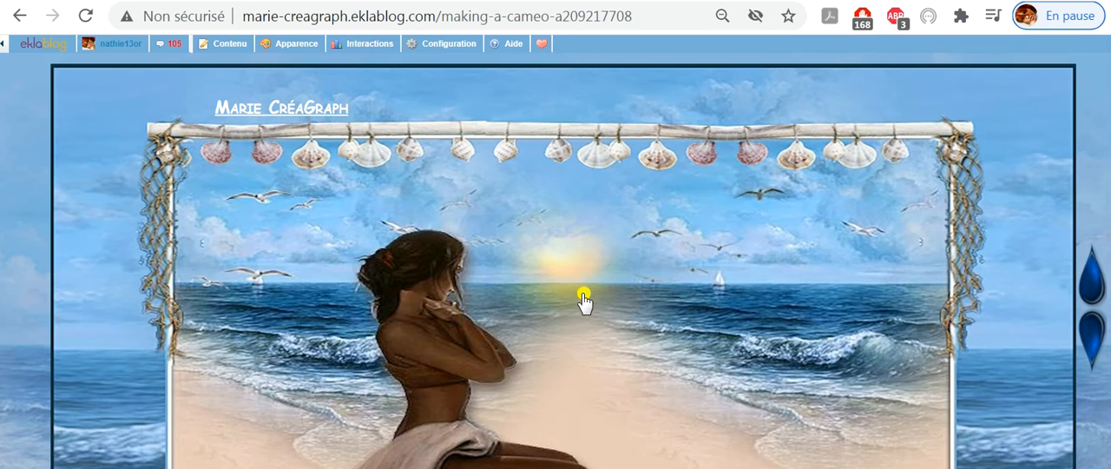
scroll(582, 299, "down", 15)
scroll(583, 300, "down", 5)
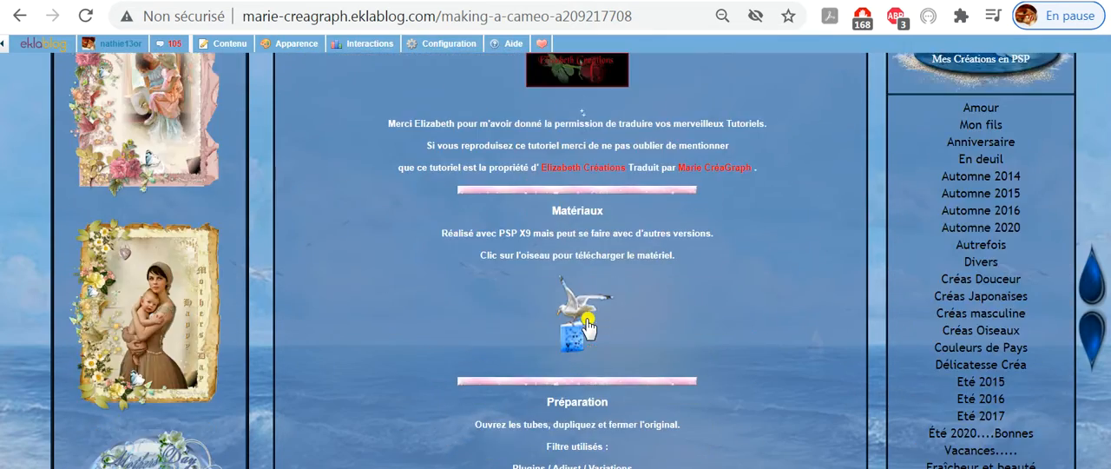
- Leave the article and open the blog's MES TRADUCTIONS section
scroll(586, 325, "up", 15)
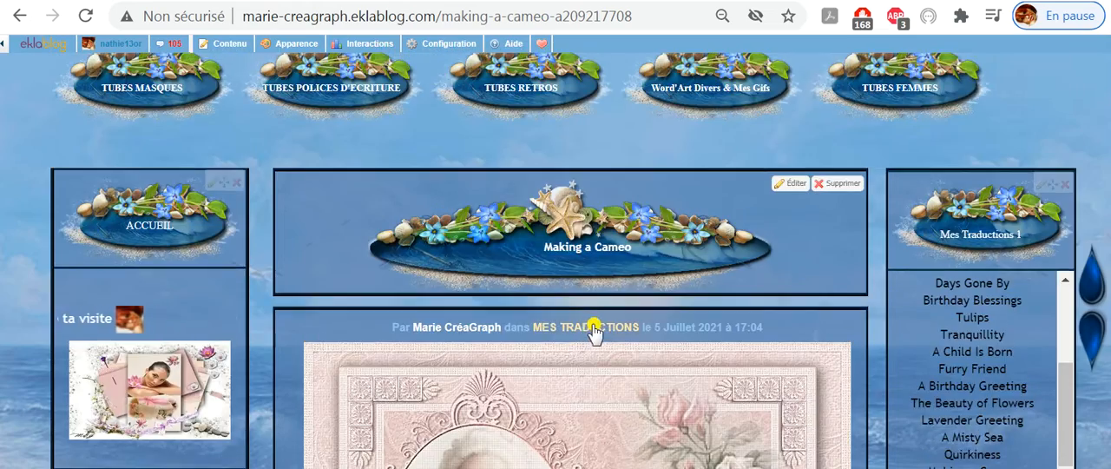
scroll(607, 356, "up", 3)
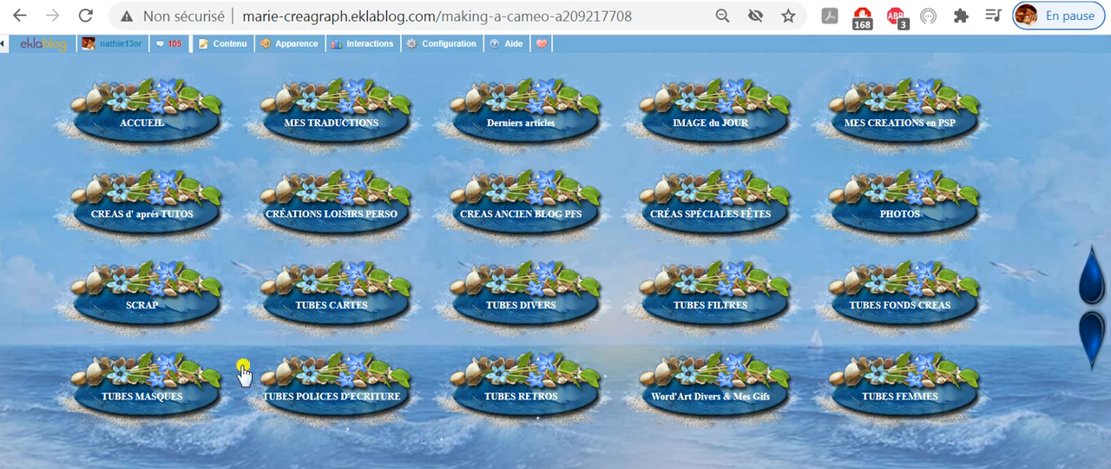
scroll(360, 228, "down", 3)
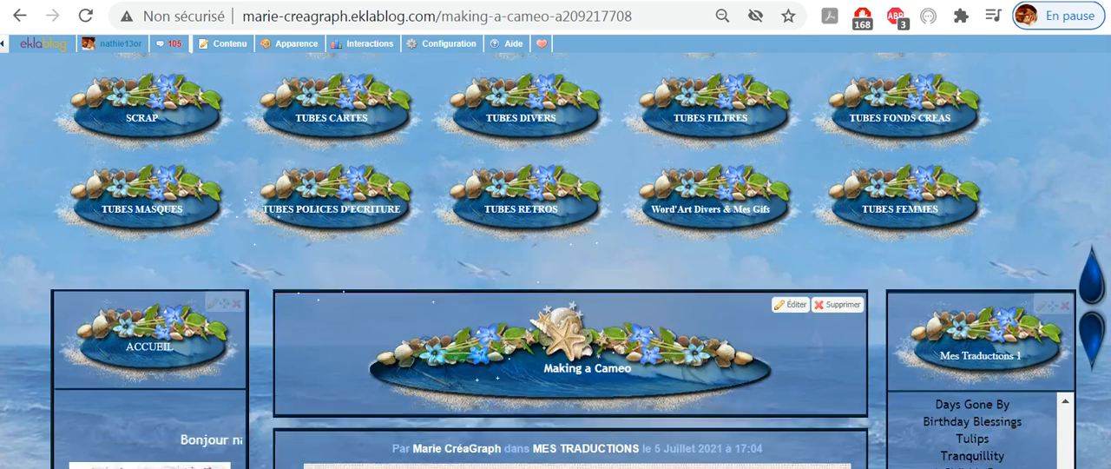
scroll(360, 227, "up", 5)
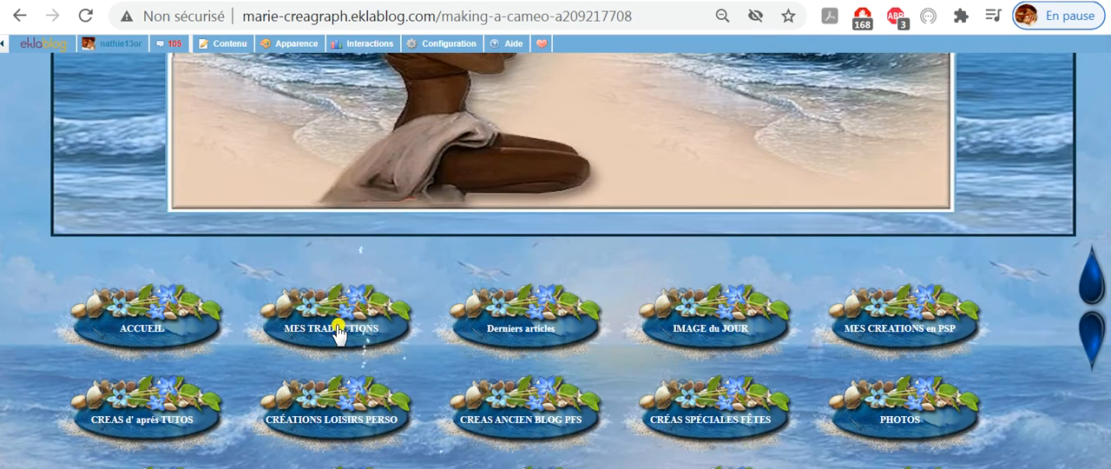
left_click(338, 334)
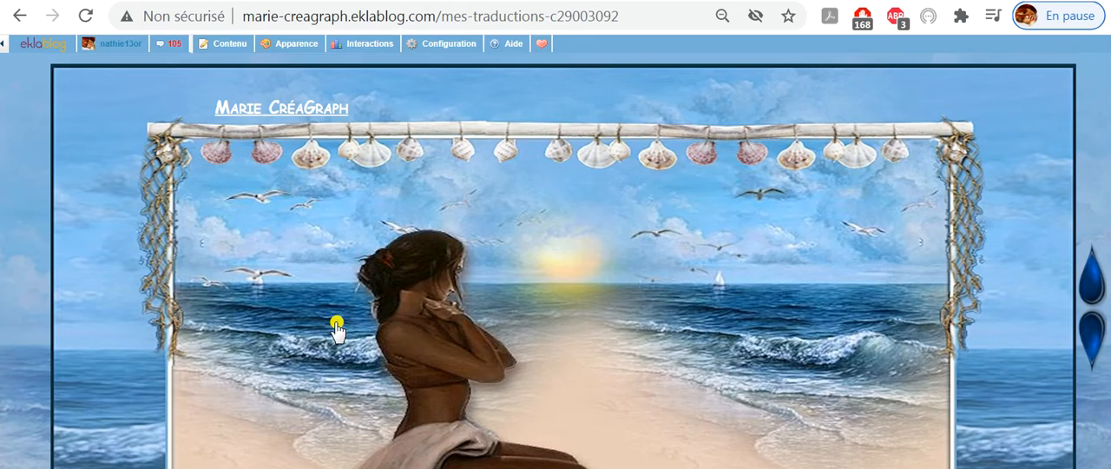
- Look through the page 1 tutorial thumbnails down to the Page 2 link beneath the gallery
scroll(591, 330, "down", 10)
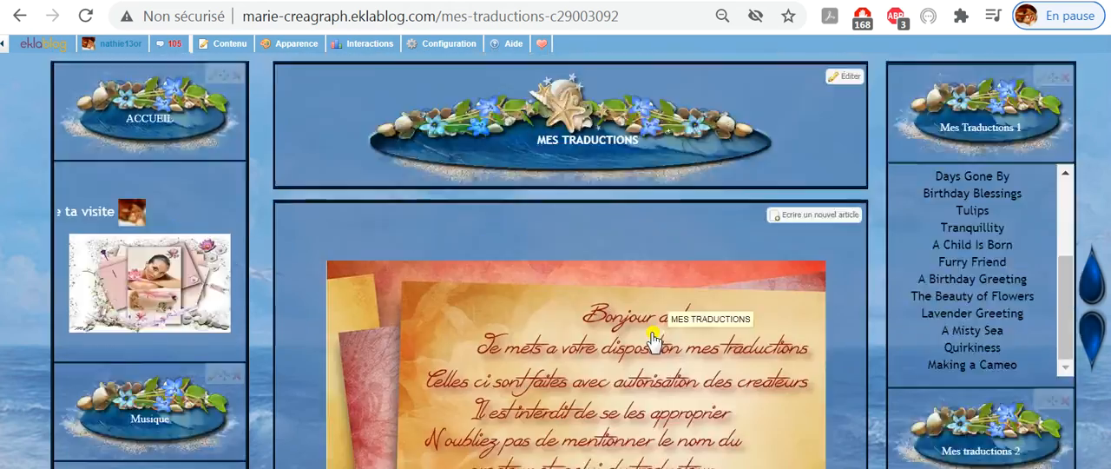
scroll(634, 334, "down", 7)
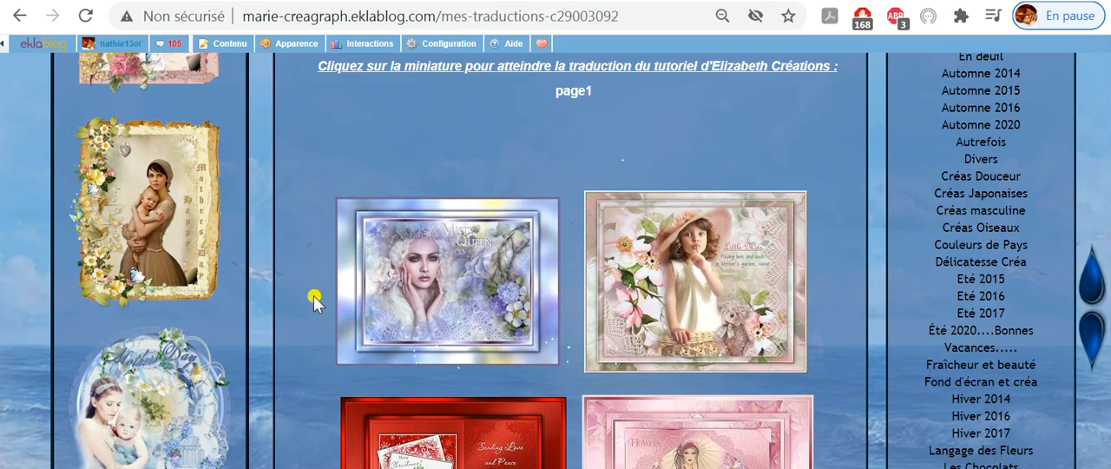
scroll(577, 347, "down", 3)
scroll(578, 347, "down", 3)
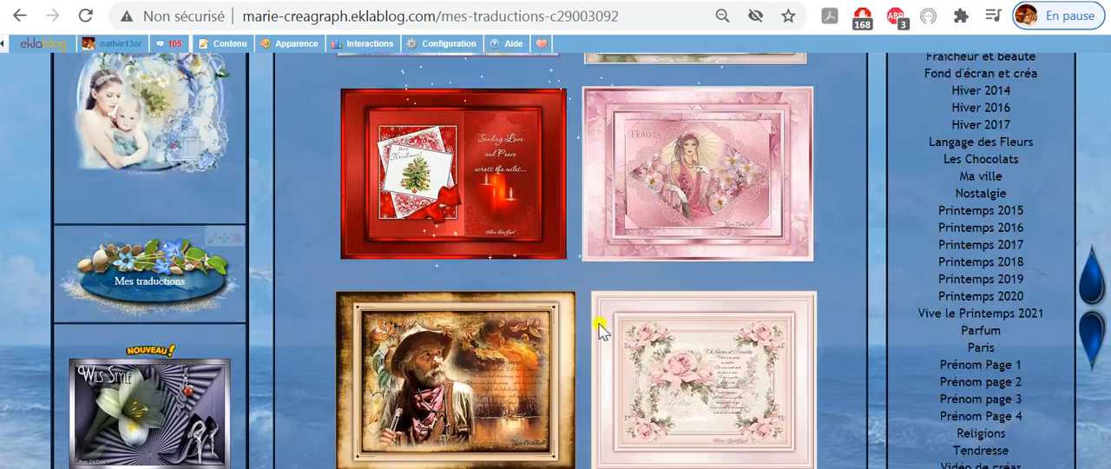
scroll(607, 368, "down", 4)
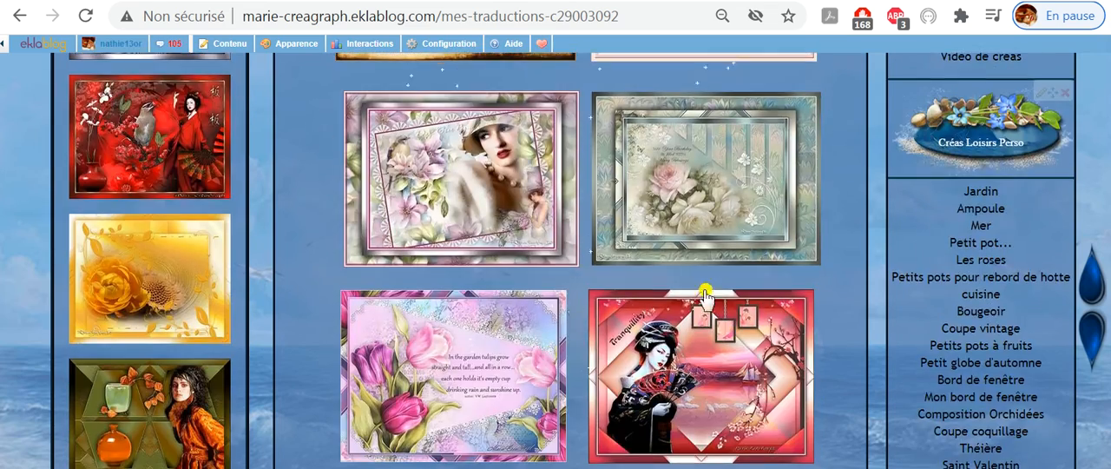
scroll(588, 365, "down", 2)
scroll(660, 363, "down", 5)
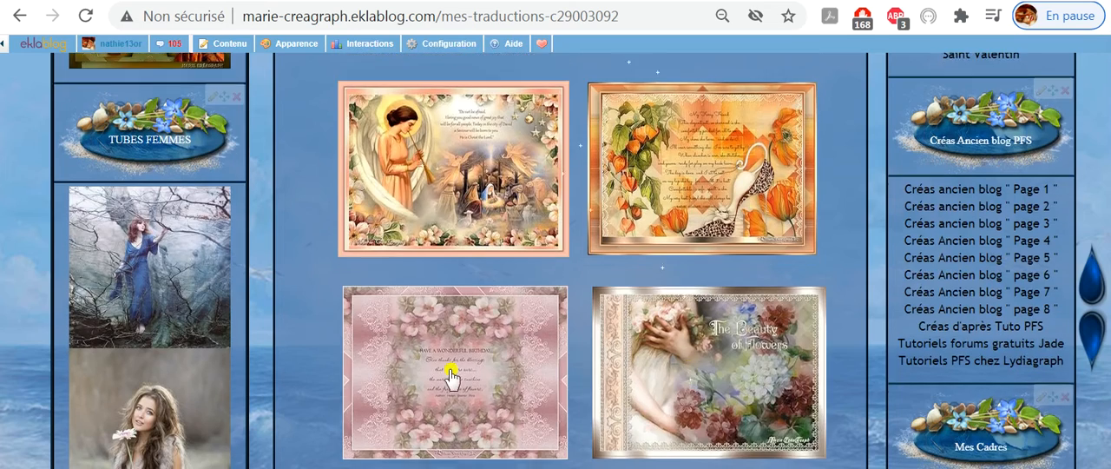
scroll(497, 369, "down", 2)
scroll(497, 369, "down", 4)
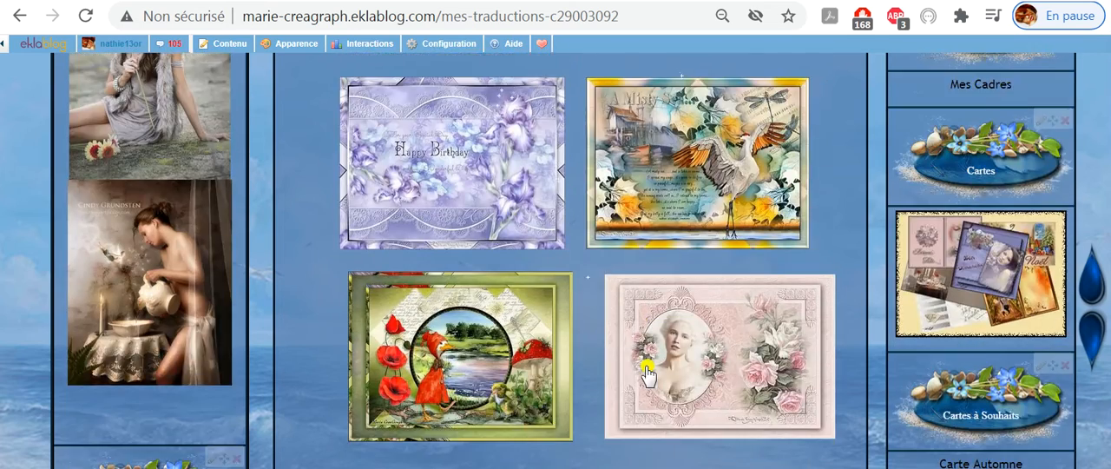
scroll(650, 368, "down", 3)
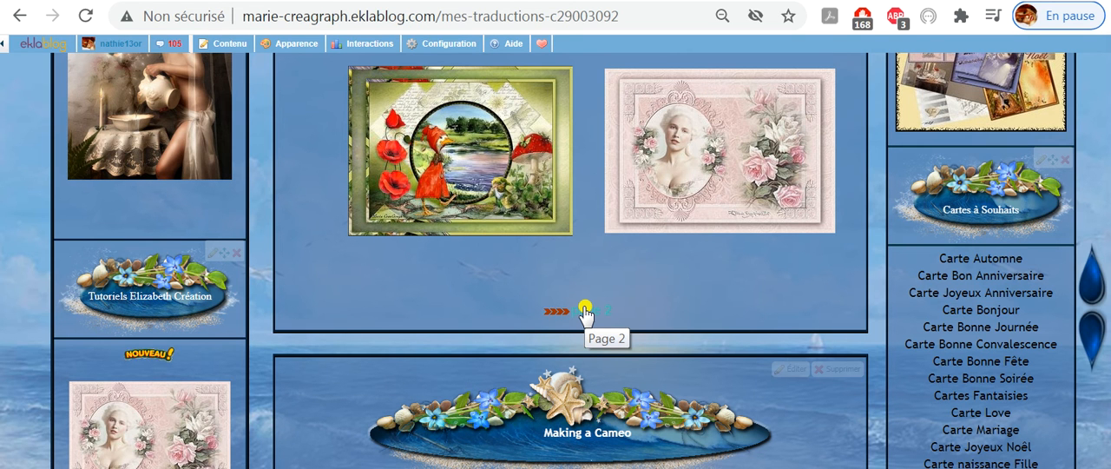
- Follow the Page 2 link below the gallery and look at the thumbnails on that page
left_click(586, 313)
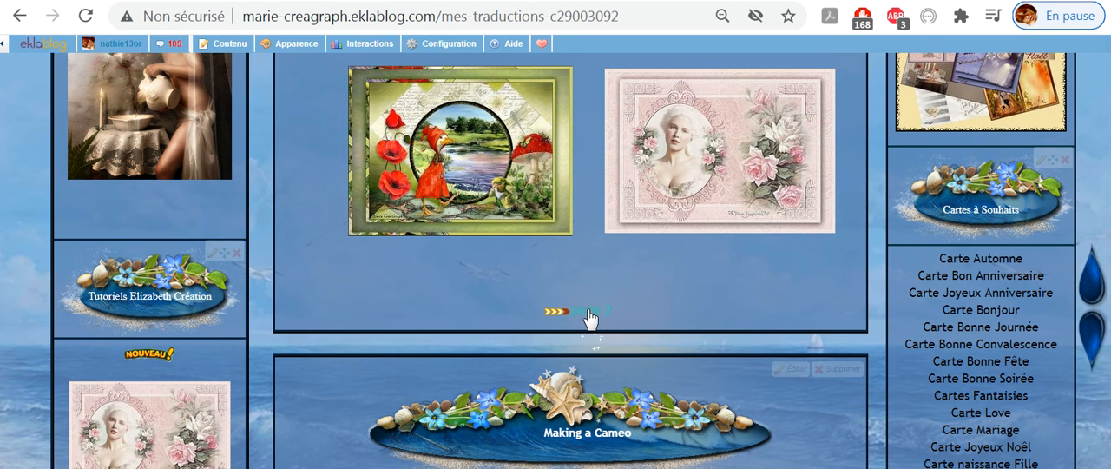
scroll(670, 315, "down", 10)
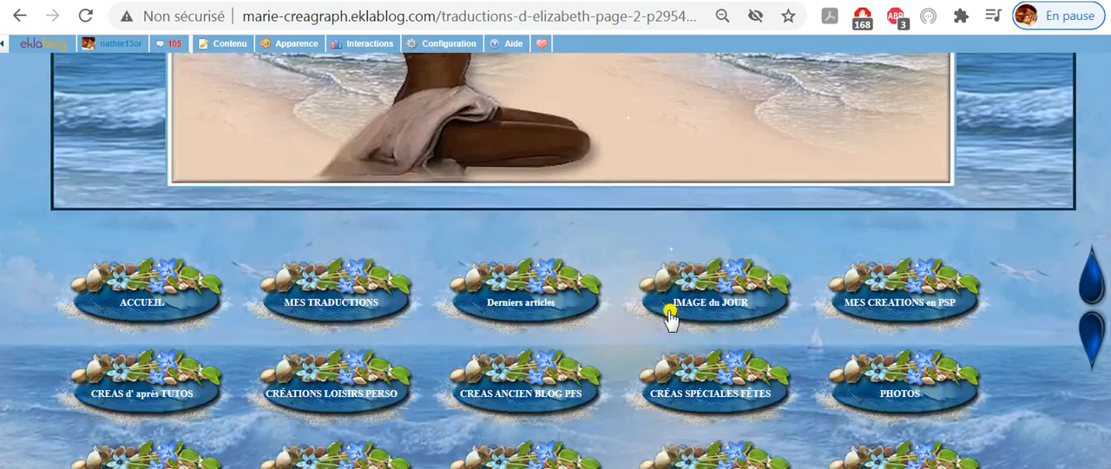
scroll(669, 315, "down", 6)
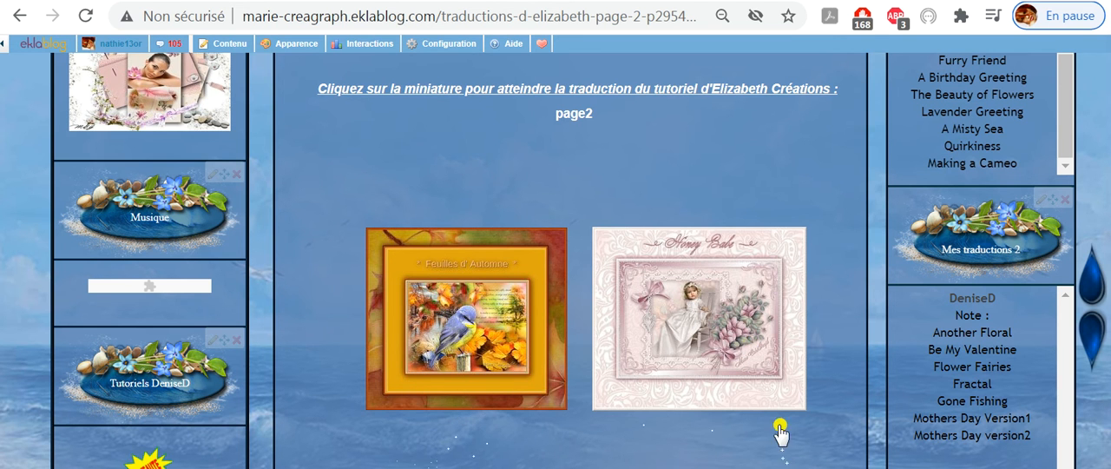
- Open translations page 2 for editing, inspect how its heading and thumbnails are laid out, and close the editor without saving
scroll(775, 434, "up", 3)
scroll(775, 379, "up", 1)
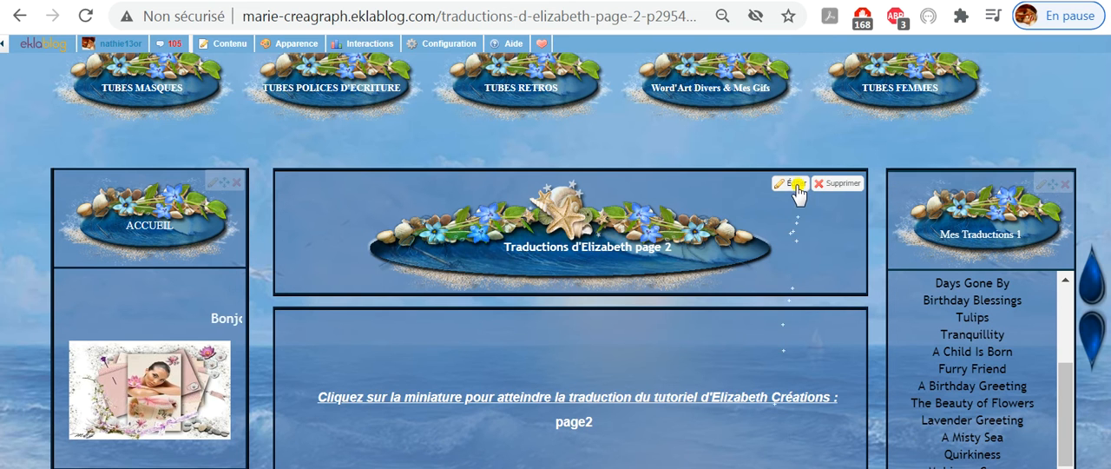
left_click(795, 185)
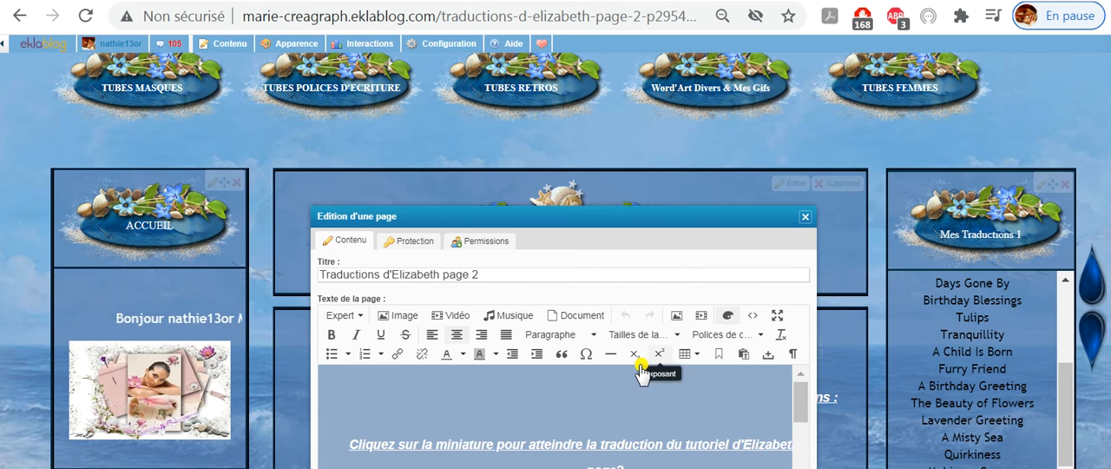
scroll(636, 391, "down", 5)
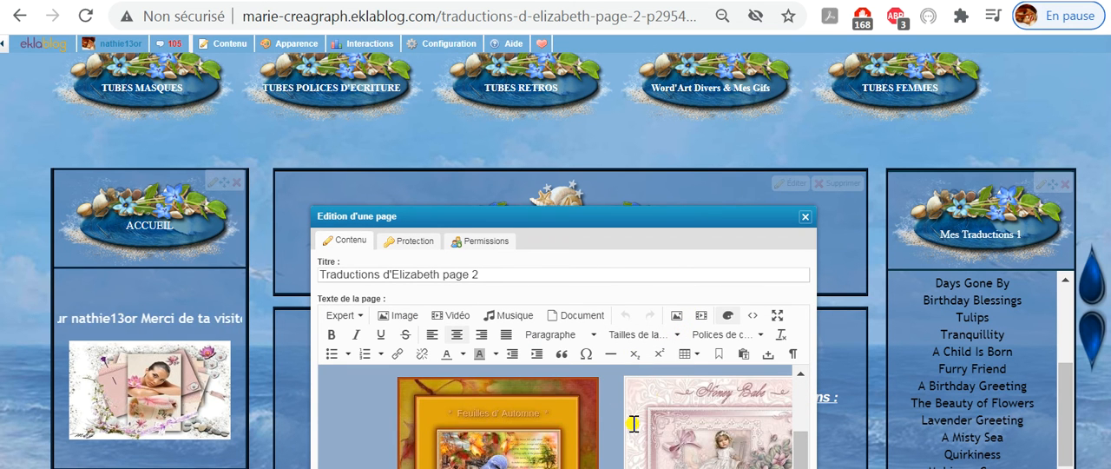
scroll(634, 423, "up", 3)
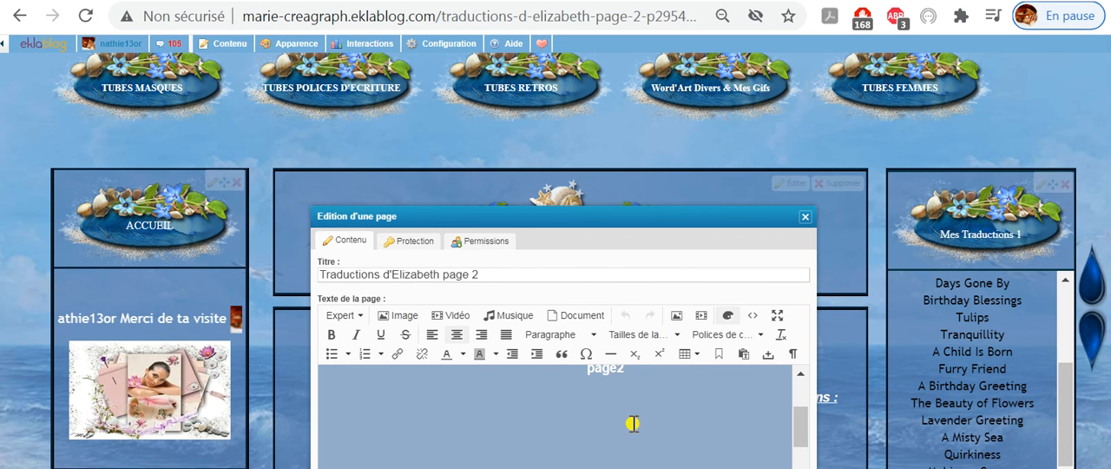
left_click(482, 415)
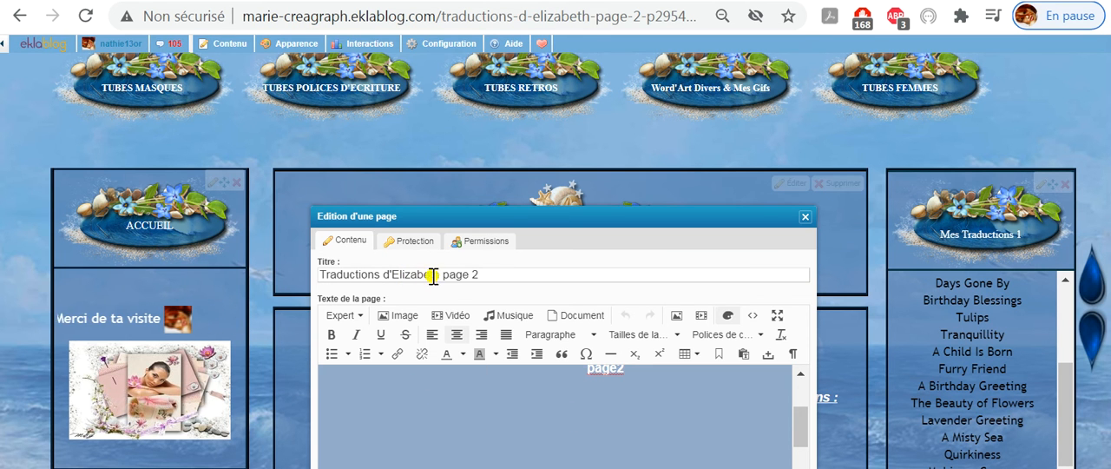
left_click(804, 218)
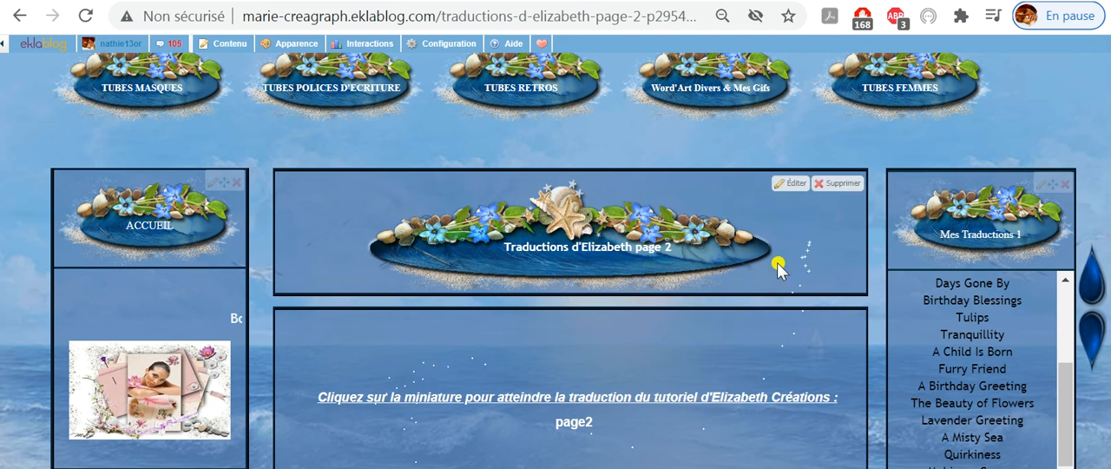
- Open the section manager, view the "Miniatures traduction" Page 1 from the simple pages, and close the manager
scroll(697, 392, "down", 2)
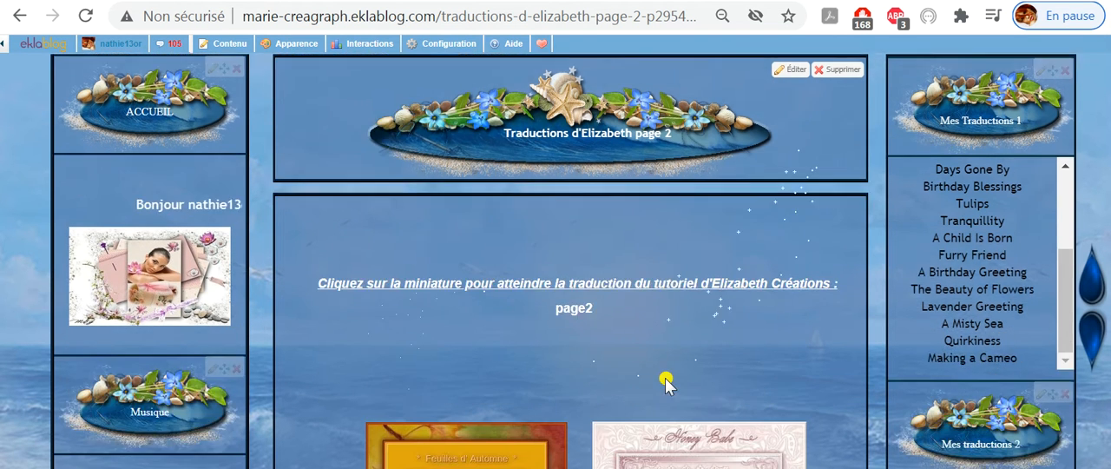
left_click(213, 43)
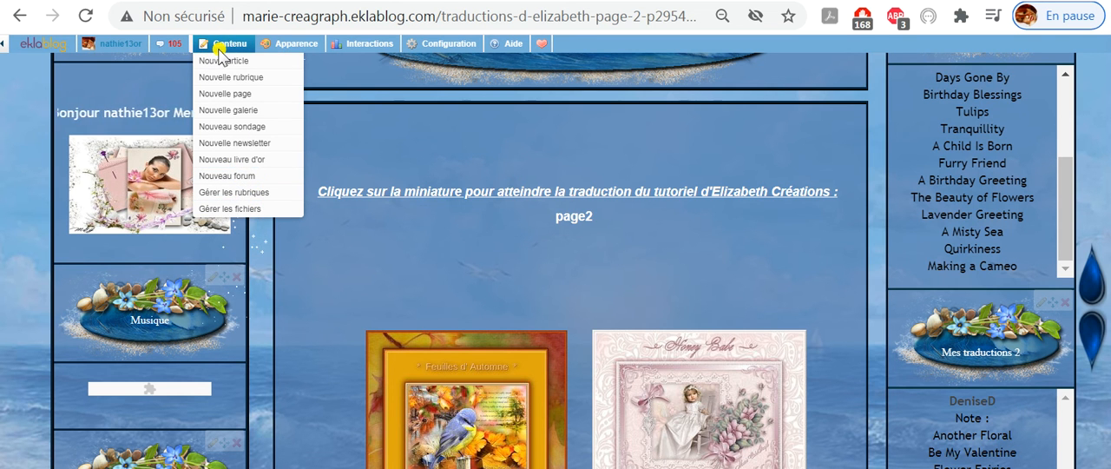
left_click(236, 196)
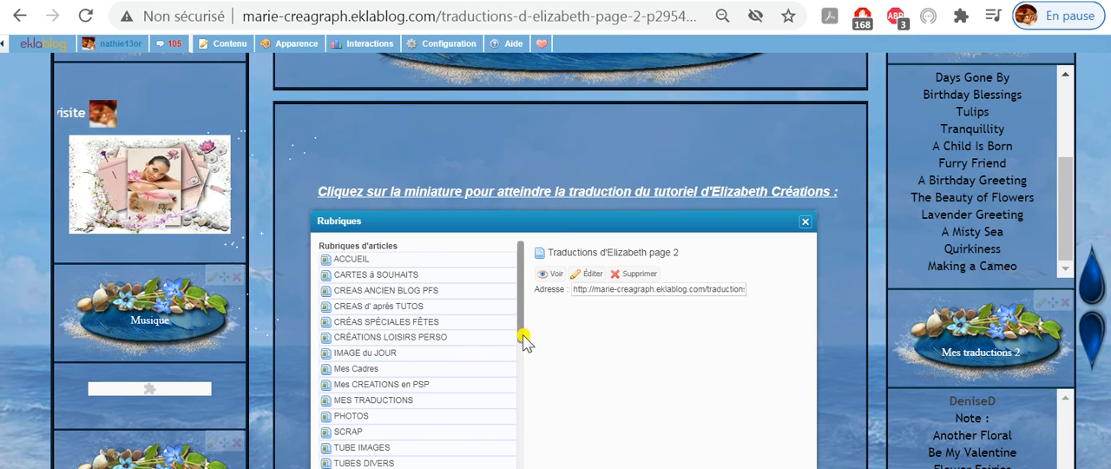
left_click_drag(522, 348, 524, 467)
scroll(524, 453, "up", 1)
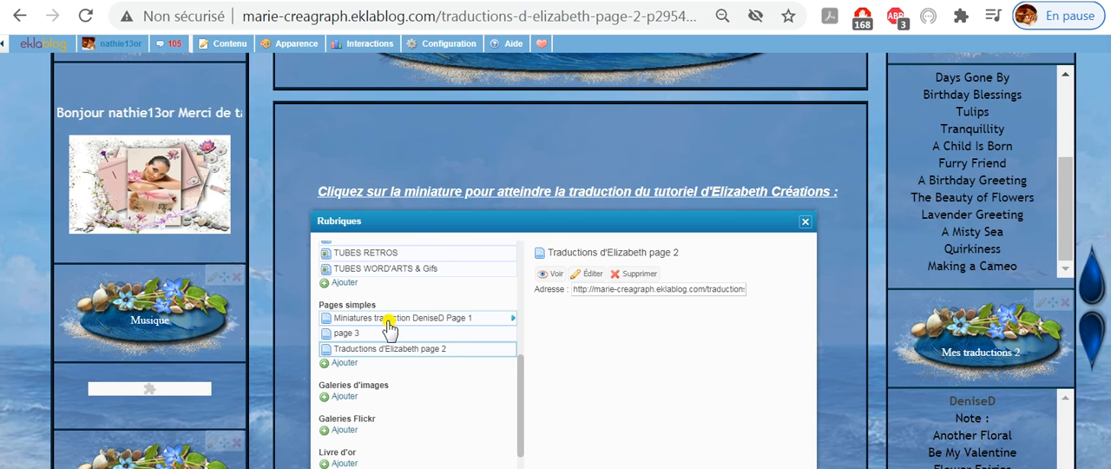
left_click(438, 326)
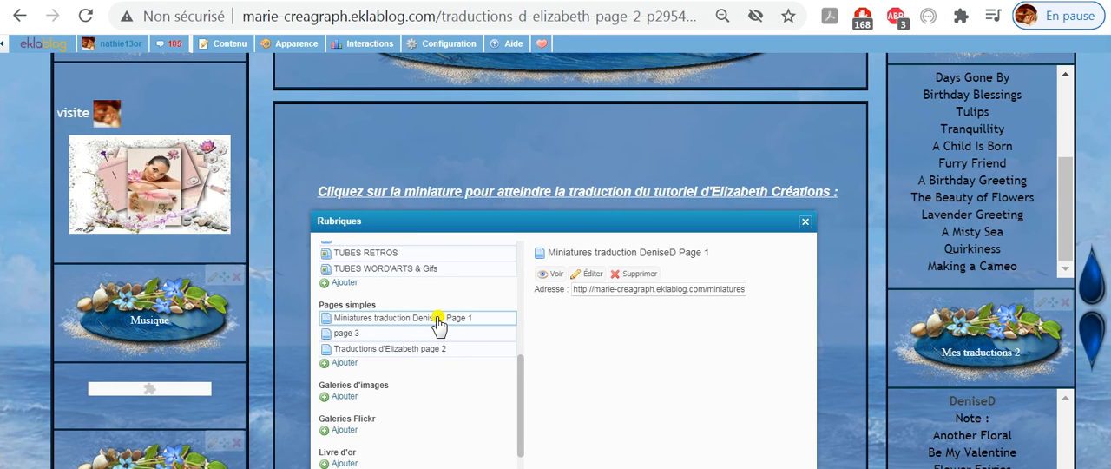
left_click(549, 275)
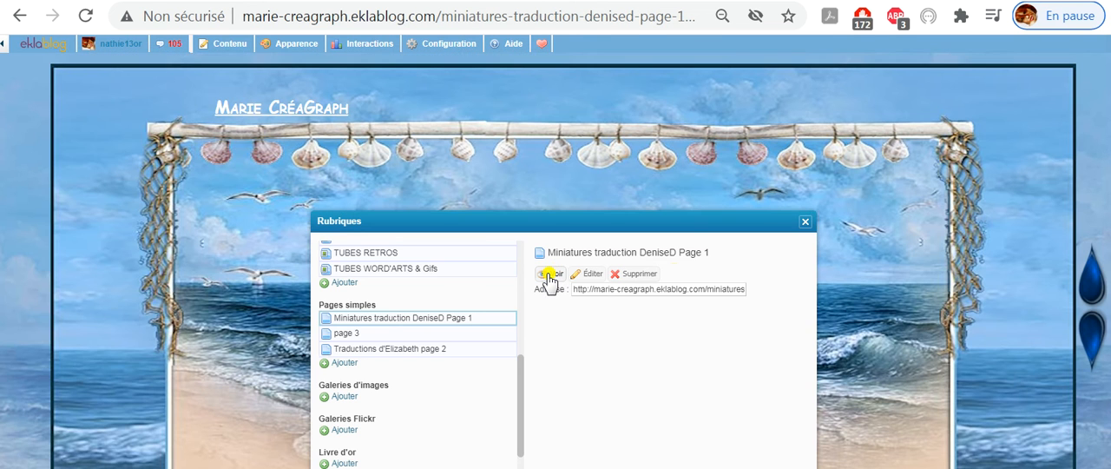
left_click(805, 223)
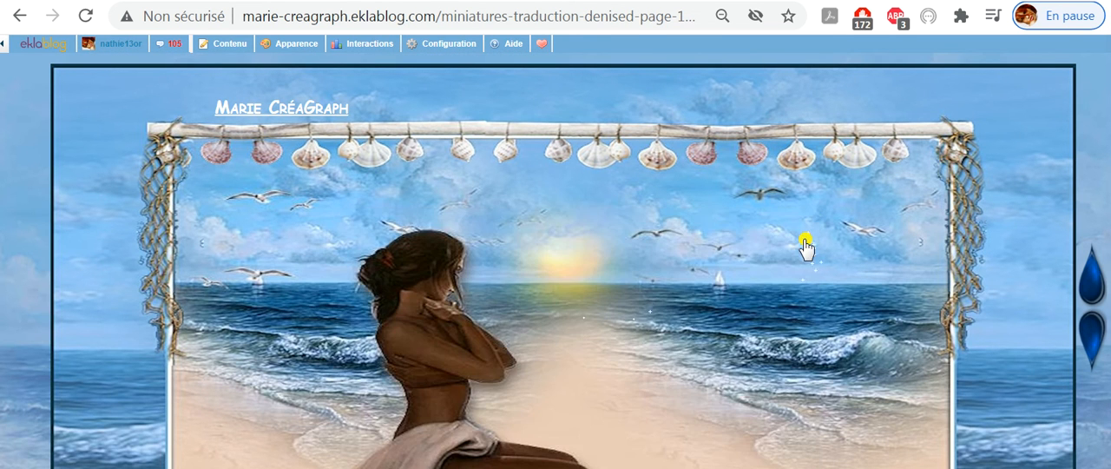
- Look through the linked tutorial thumbnails on the "Miniatures traduction" page and return to its heading
scroll(789, 257, "down", 12)
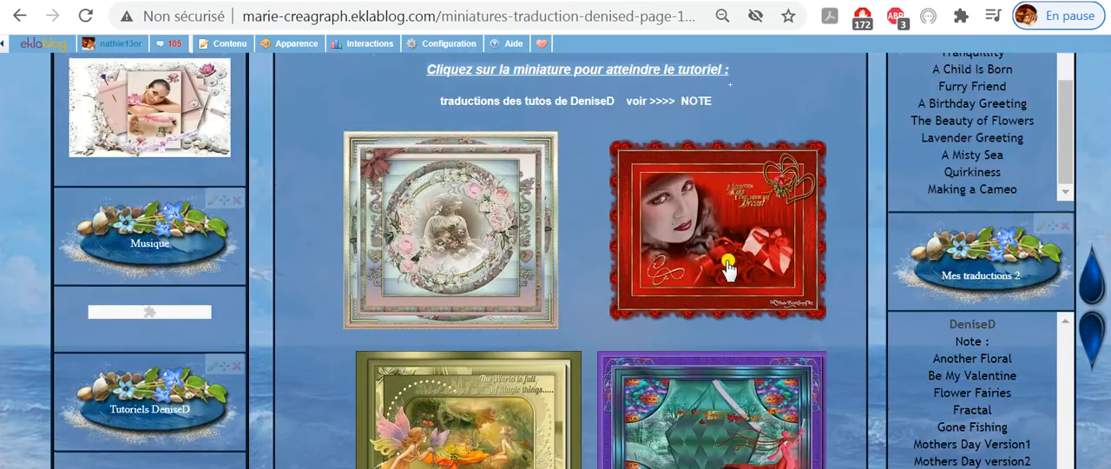
scroll(746, 309, "down", 1)
scroll(746, 309, "down", 5)
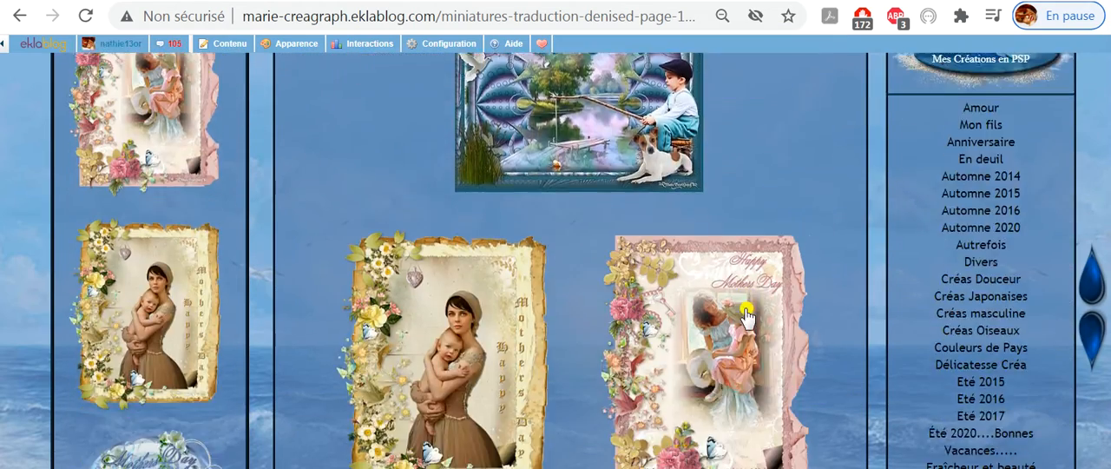
scroll(747, 319, "up", 15)
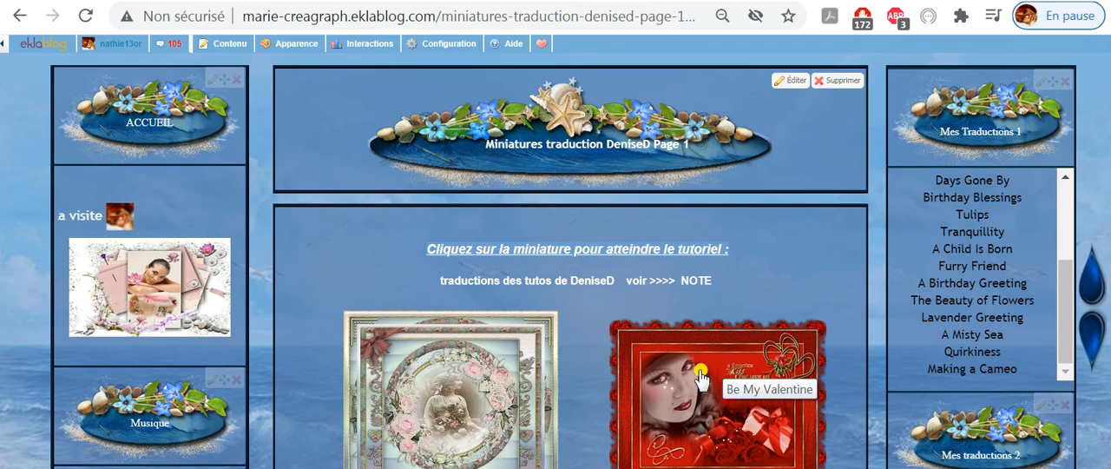
- Open the Be My Valentine tutorial from its thumbnail, look through the tutorial page, and return to the thumbnail gallery
left_click(701, 375)
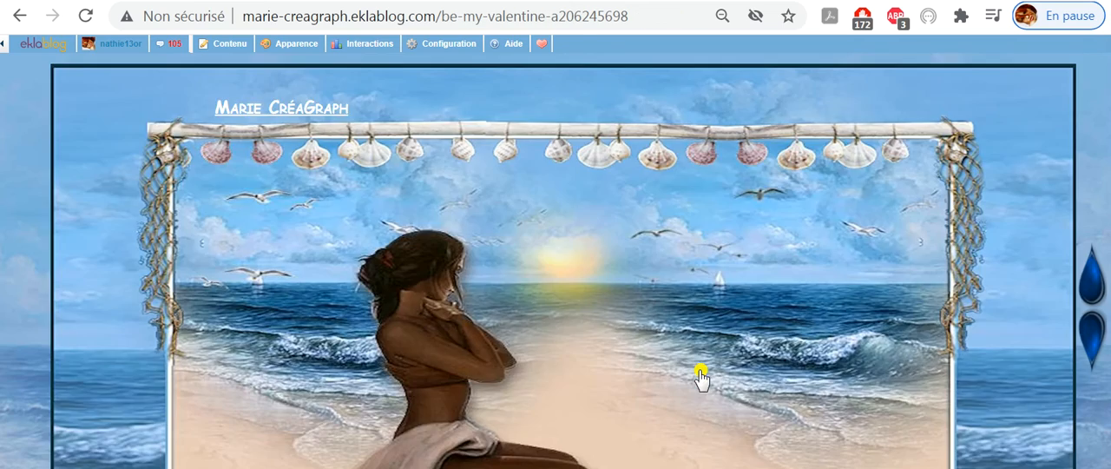
scroll(701, 375, "down", 7)
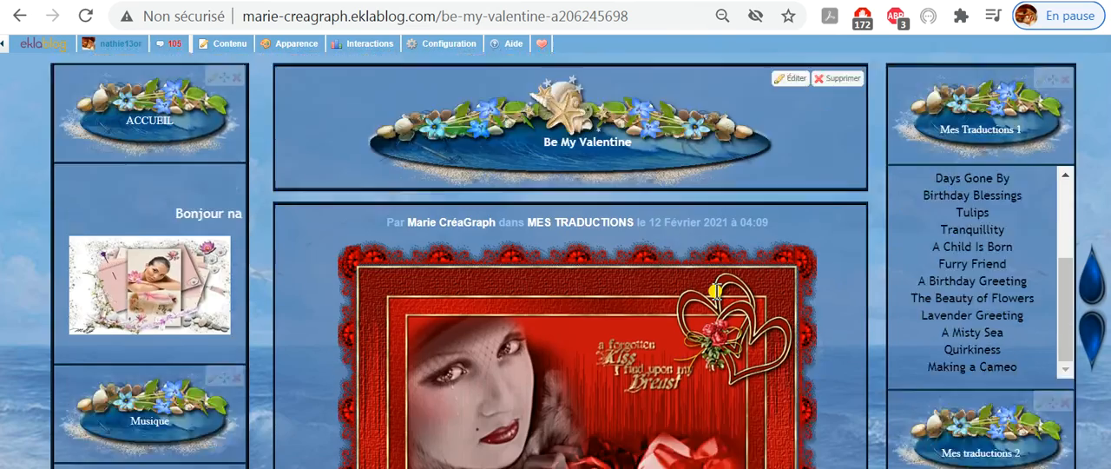
scroll(638, 417, "down", 5)
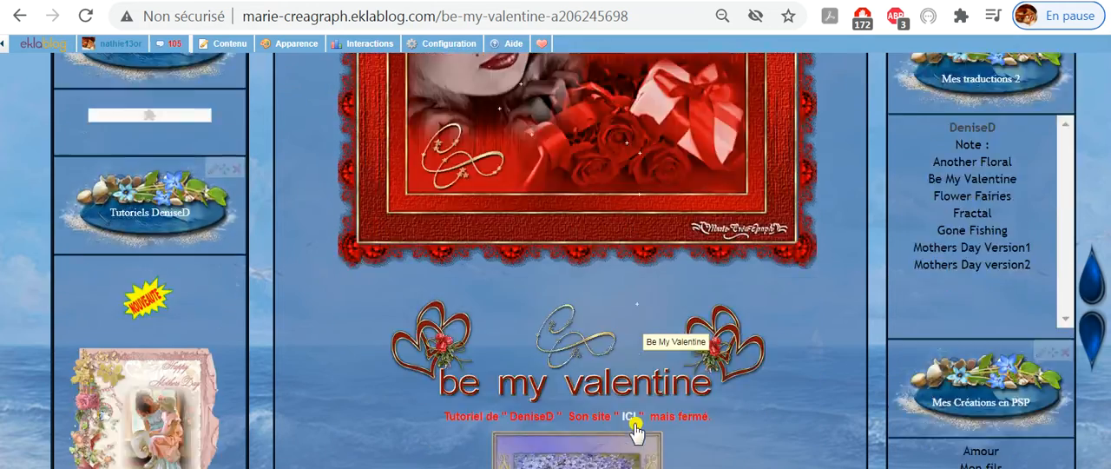
scroll(636, 418, "down", 7)
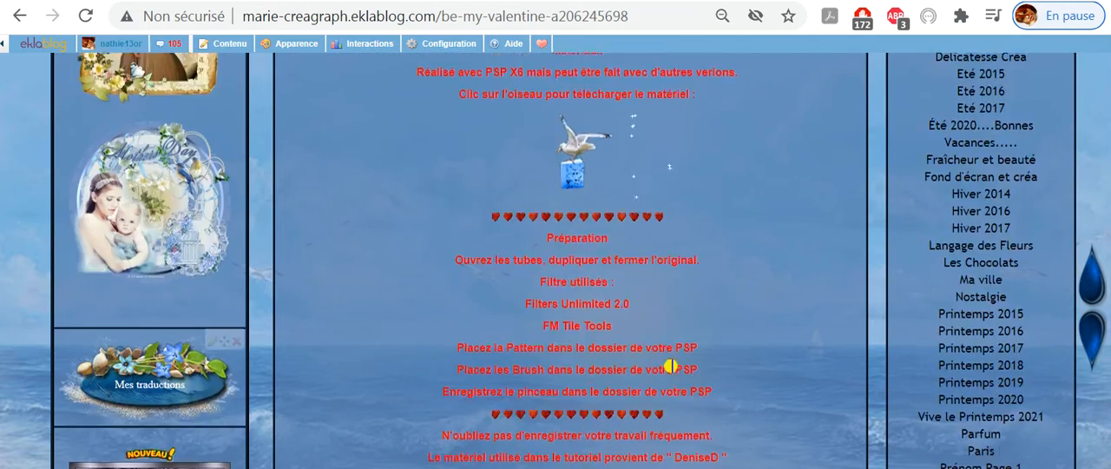
scroll(671, 365, "down", 4)
scroll(670, 366, "up", 6)
scroll(670, 369, "up", 15)
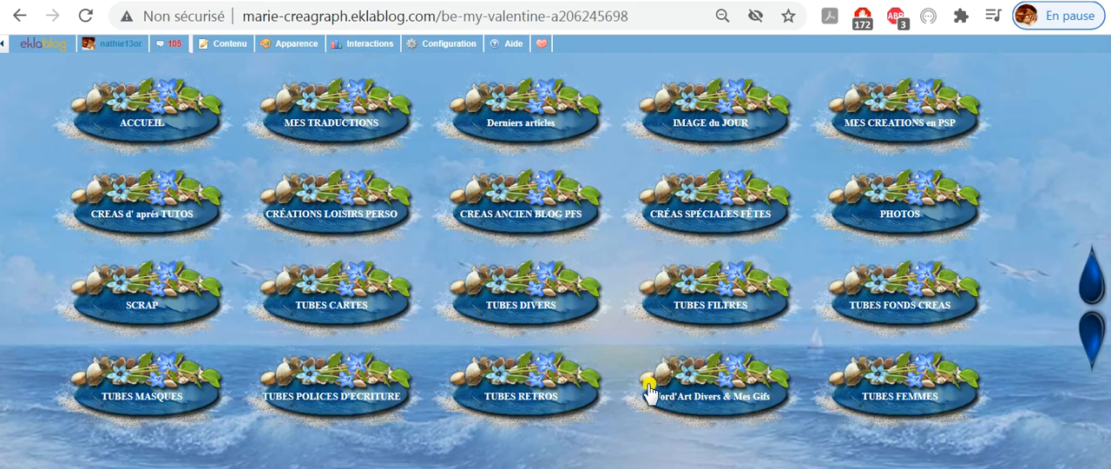
scroll(627, 409, "down", 2)
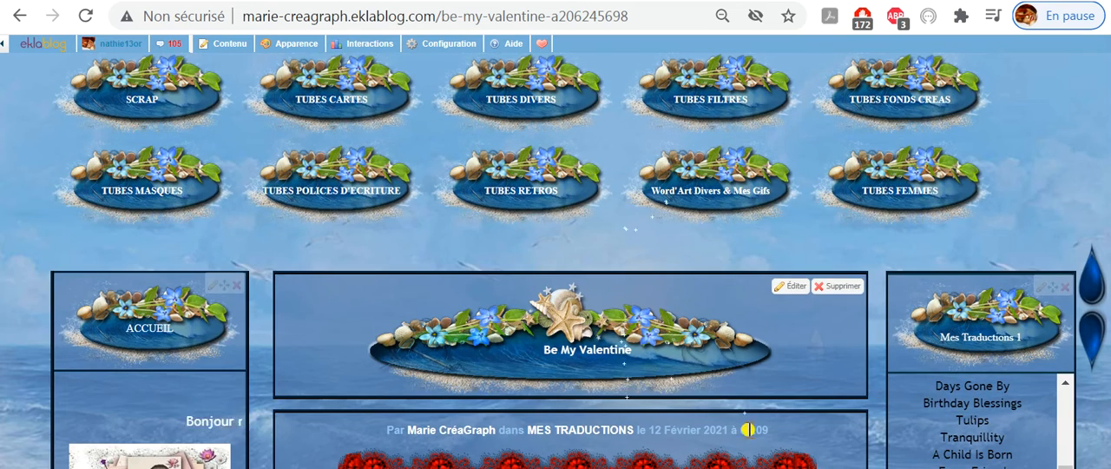
scroll(709, 422, "down", 2)
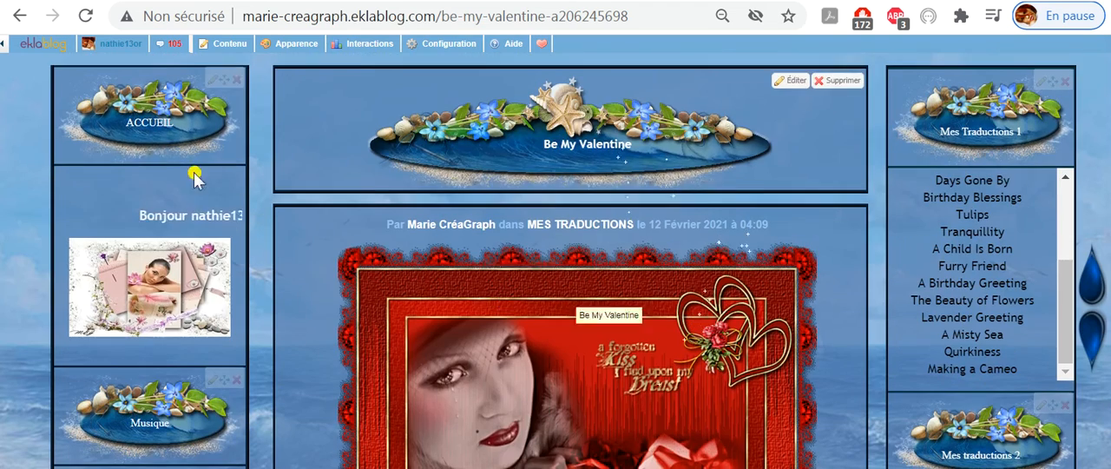
left_click(21, 16)
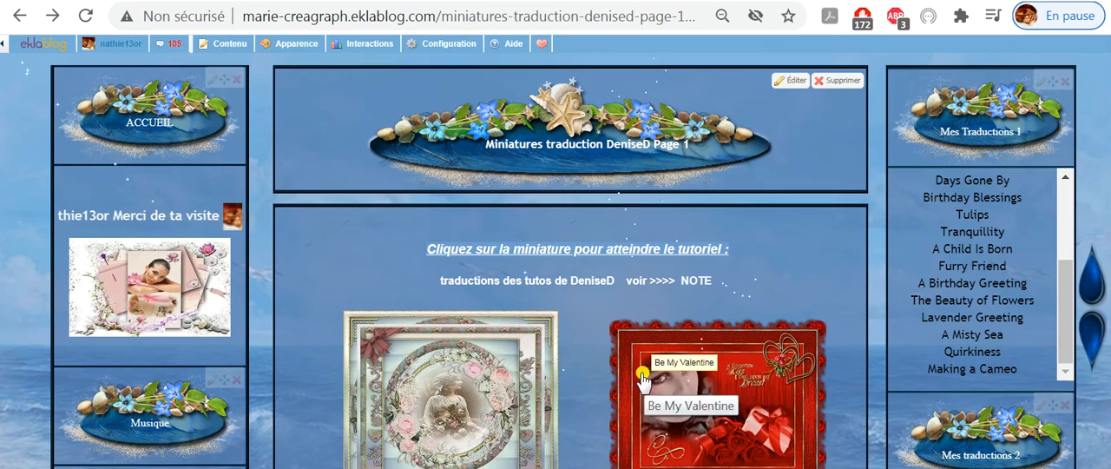
- Look through the linked thumbnails in the gallery down to the Mother's Day pair and return to the page heading
scroll(529, 343, "down", 2)
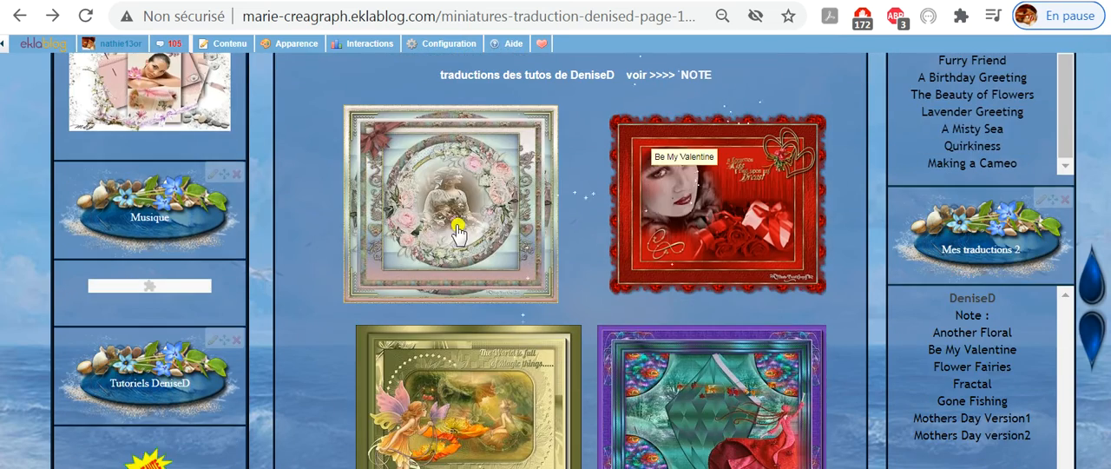
scroll(743, 292, "down", 2)
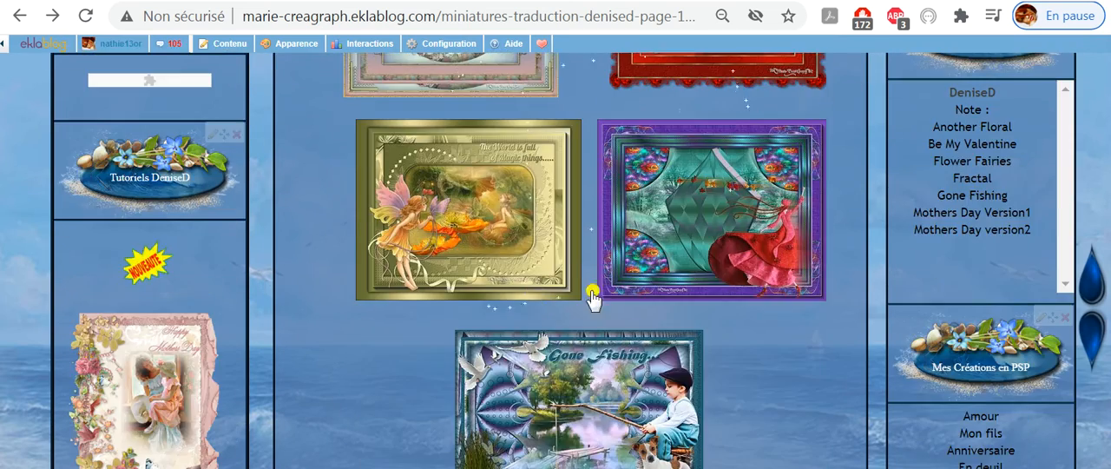
scroll(744, 347, "down", 2)
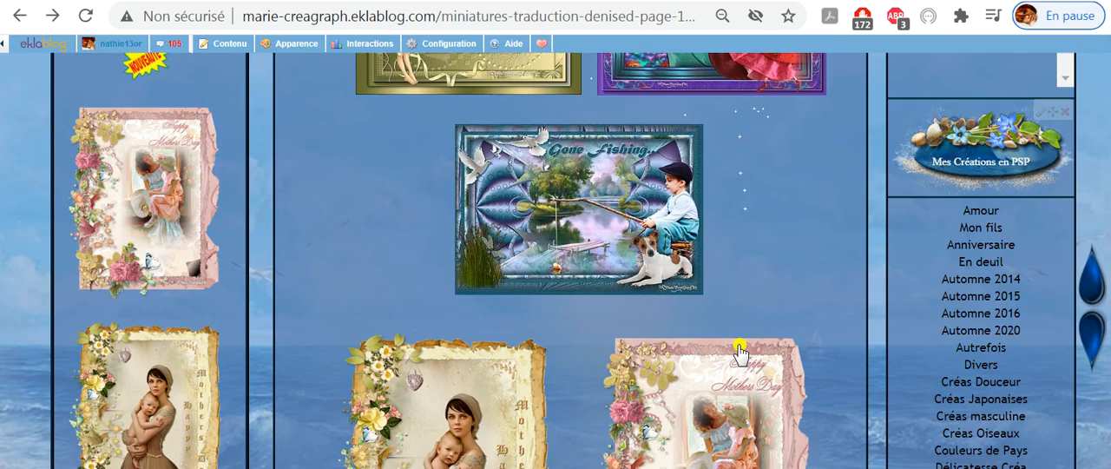
scroll(738, 349, "down", 2)
scroll(640, 330, "up", 6)
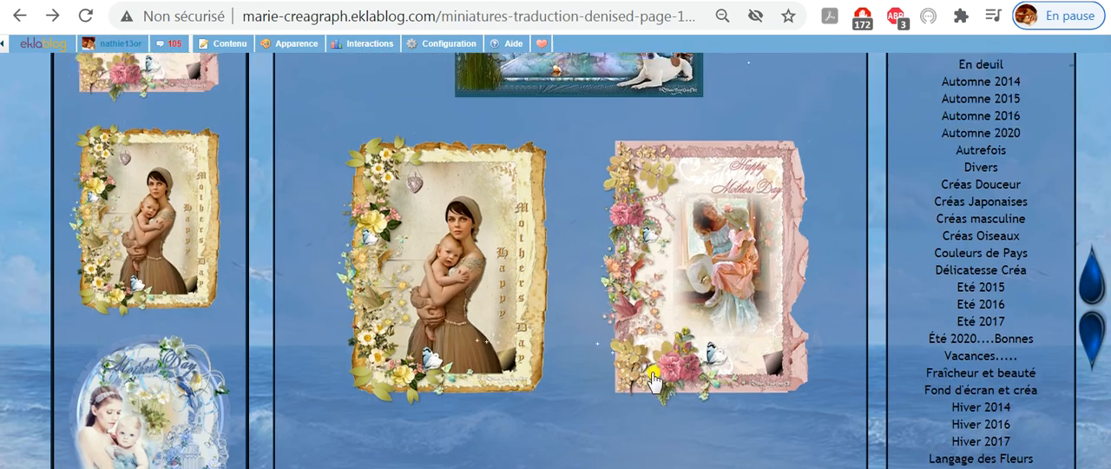
scroll(654, 379, "up", 3)
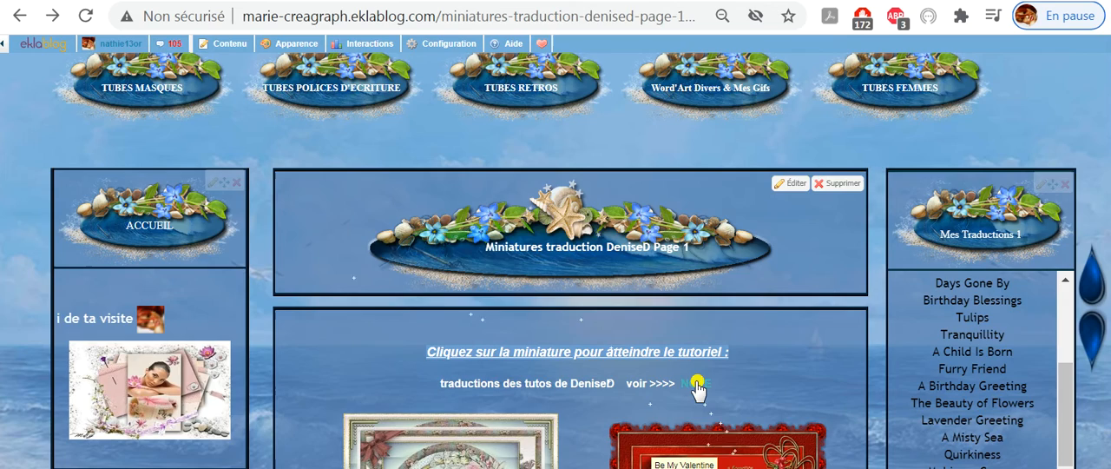
- Follow the NOTE link above the thumbnails, read the note to its end, and return to the gallery page
left_click(697, 385)
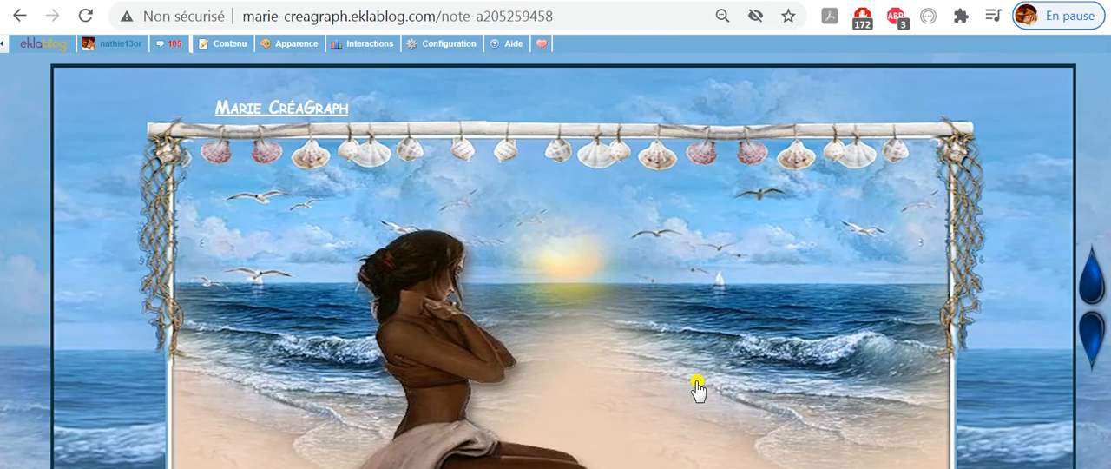
scroll(697, 385, "down", 10)
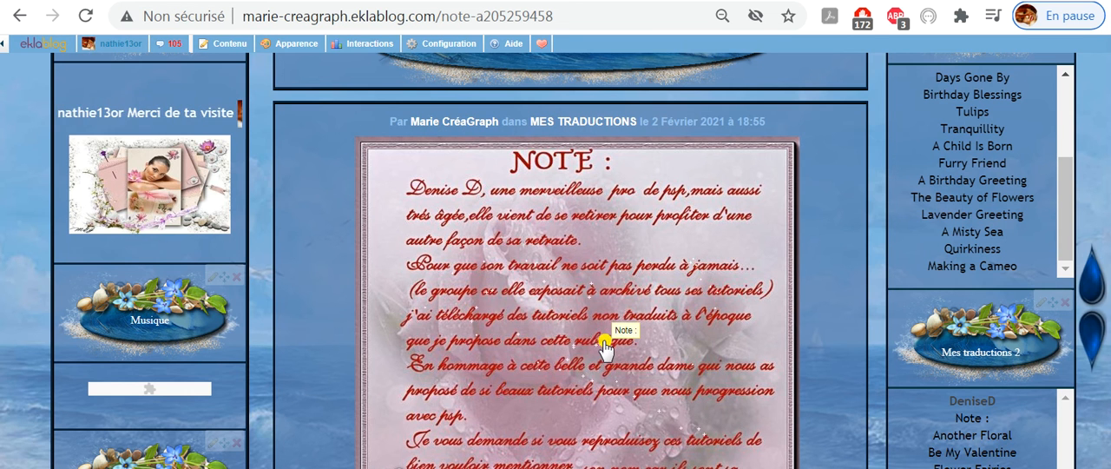
scroll(605, 345, "down", 3)
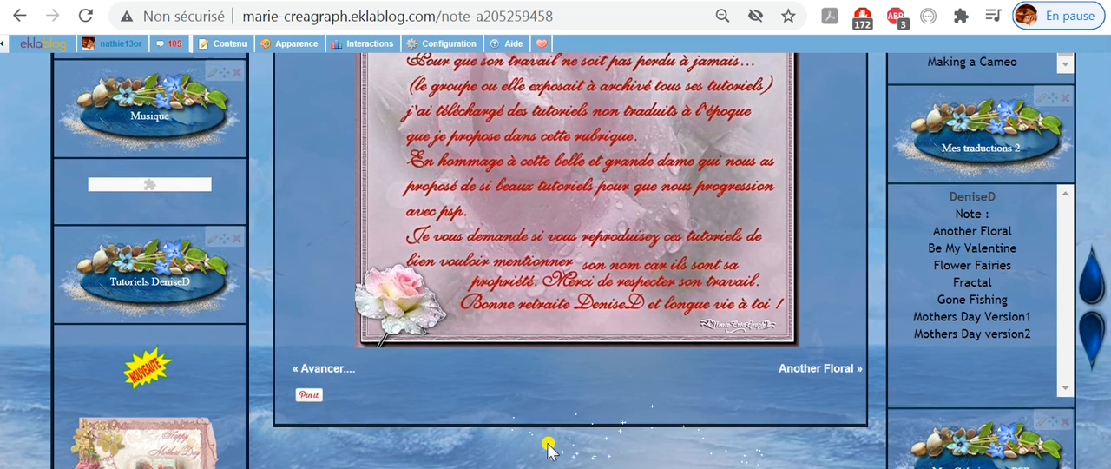
scroll(550, 449, "up", 3)
scroll(549, 448, "up", 2)
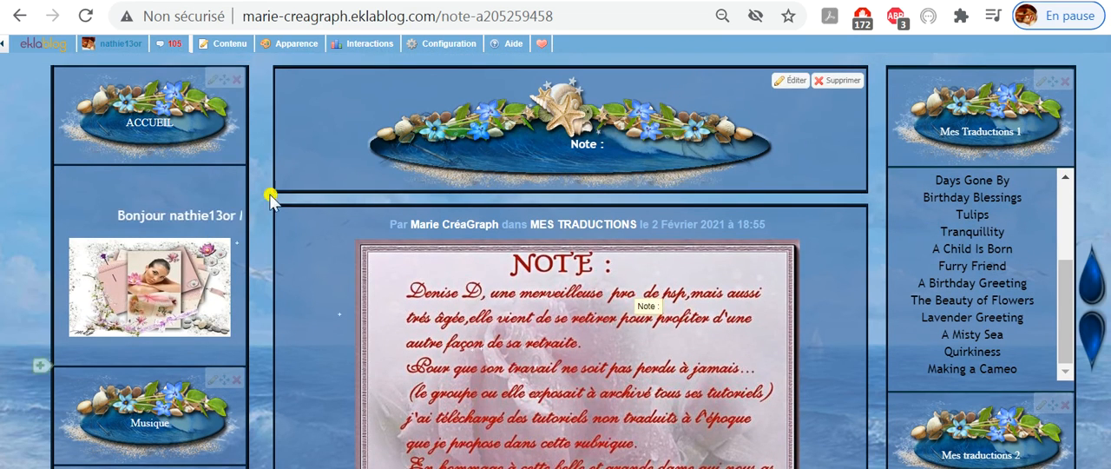
left_click(21, 18)
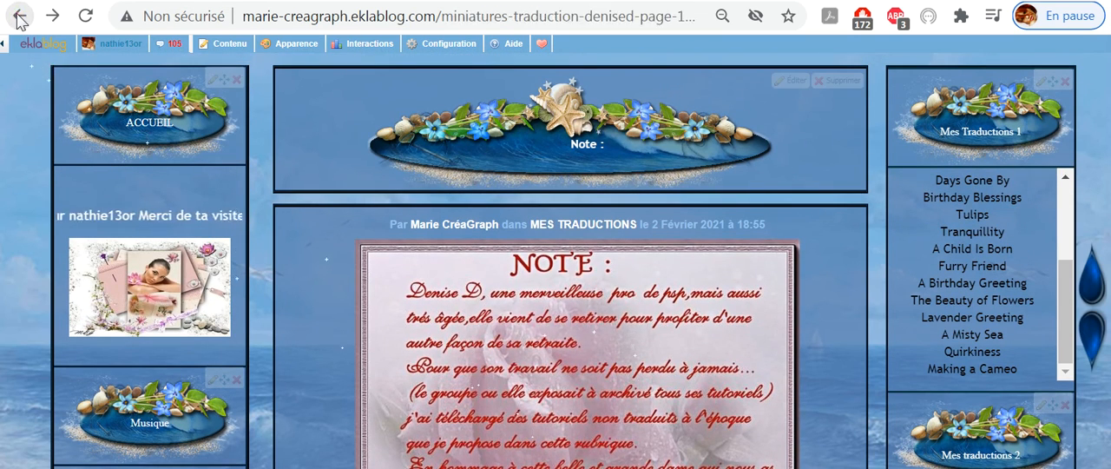
- Check the gallery down to the "retour page 1" link below the last thumbnails and return to the heading
scroll(807, 330, "down", 8)
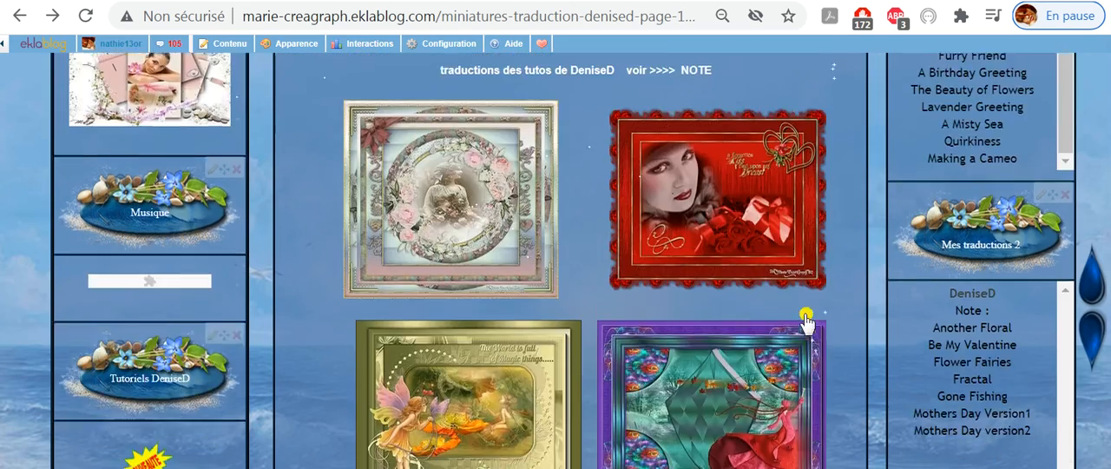
scroll(801, 308, "down", 2)
scroll(789, 315, "up", 5)
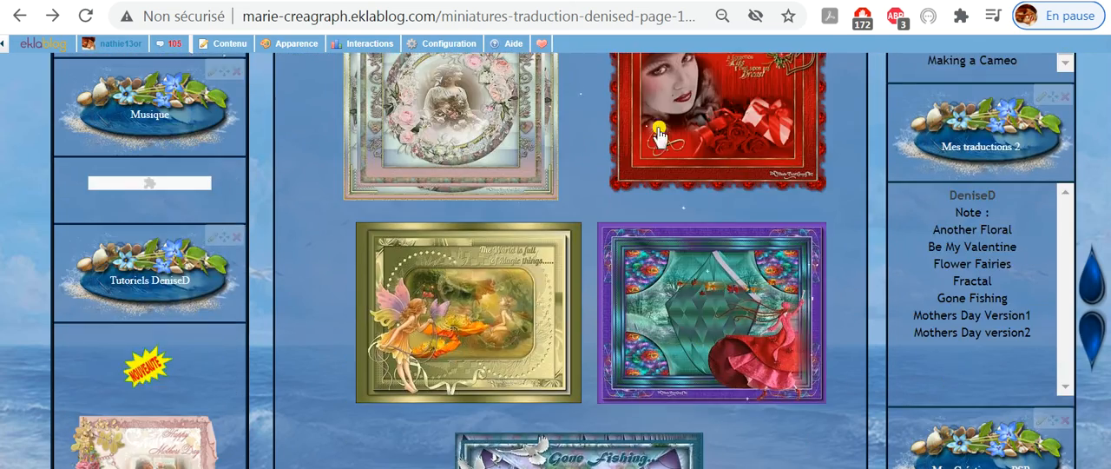
scroll(716, 311, "down", 10)
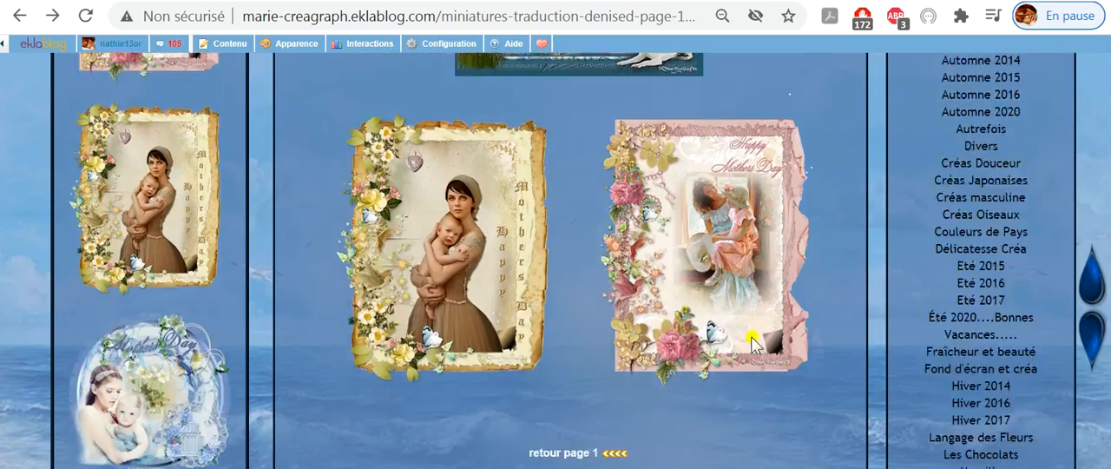
scroll(752, 343, "up", 15)
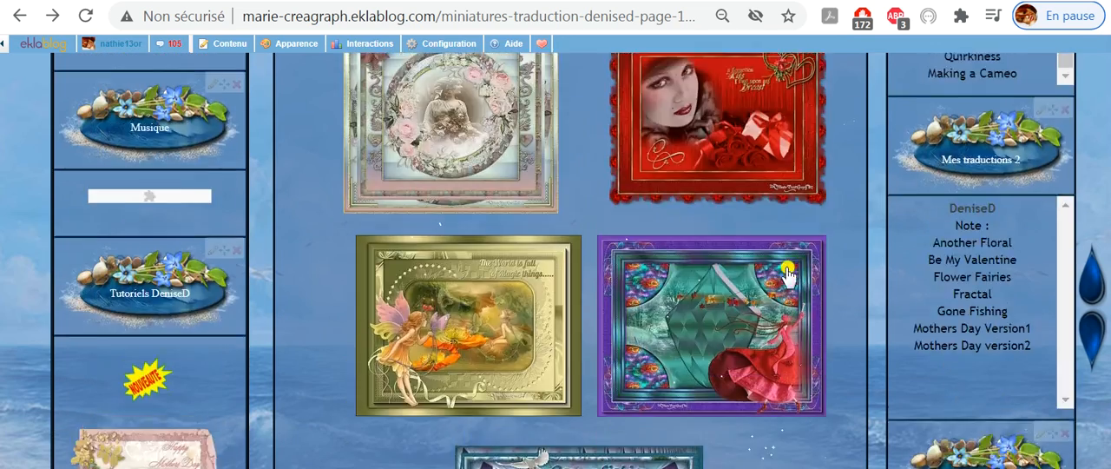
scroll(799, 216, "up", 2)
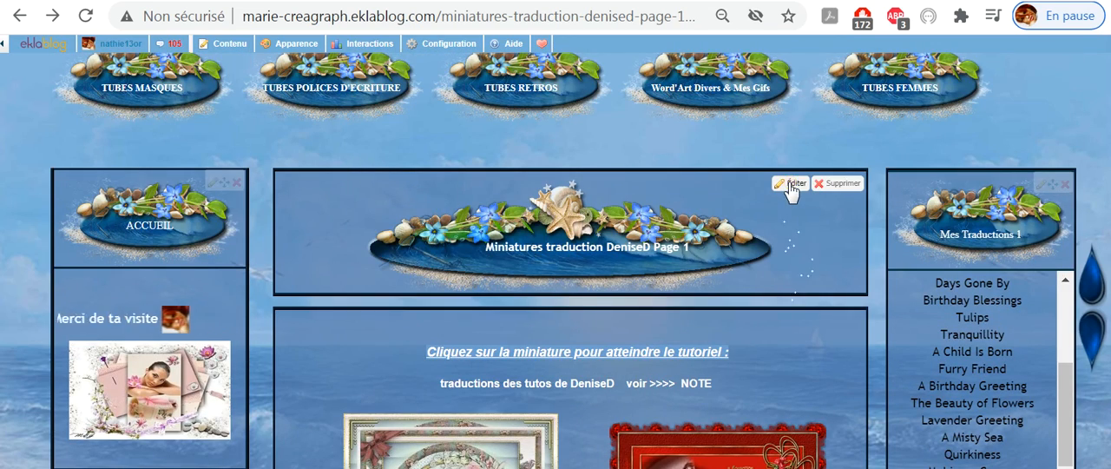
- Open the gallery page for editing, inspect the image URL field for adding an image, and close that dialog without inserting anything
left_click(790, 185)
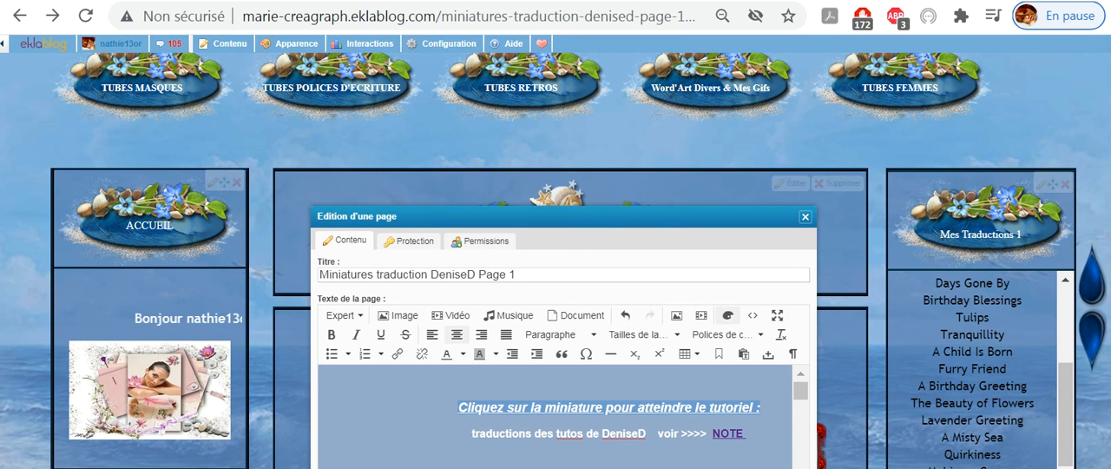
left_click(392, 316)
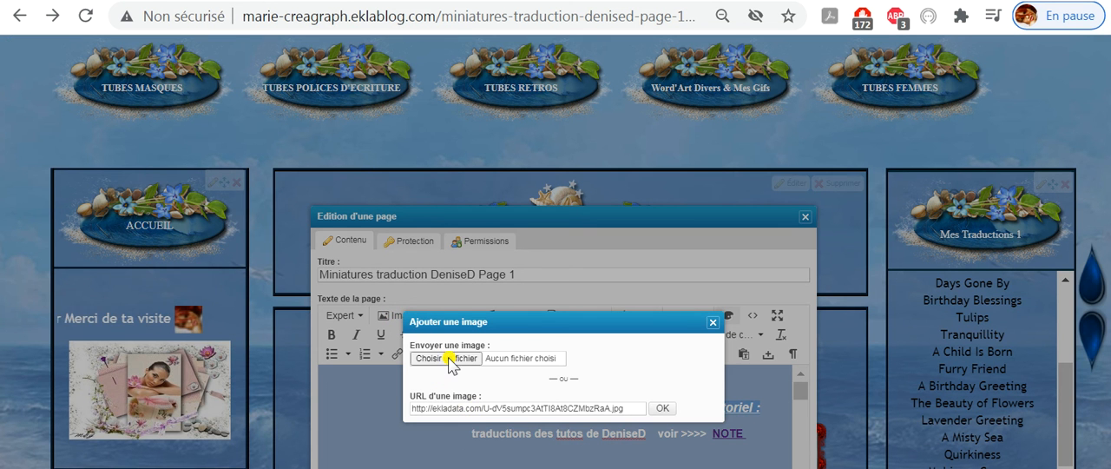
left_click(512, 407)
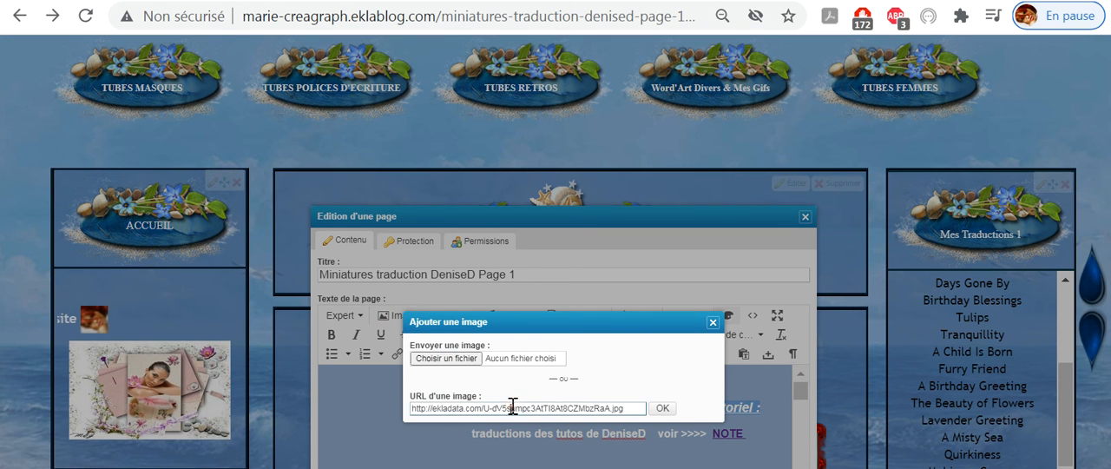
double_click(512, 408)
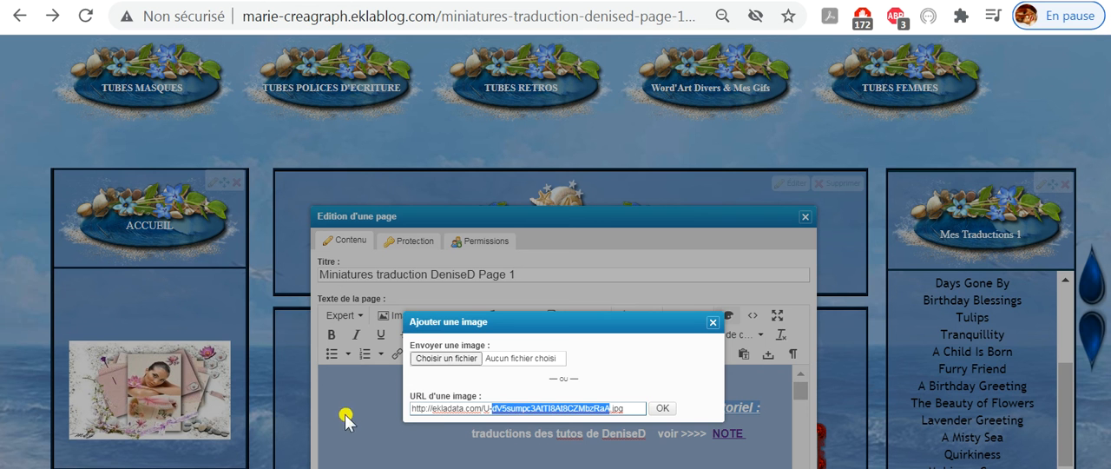
left_click(713, 325)
- Inspect how the thumbnails are arranged in the page text and close the page editor without saving
scroll(581, 434, "down", 5)
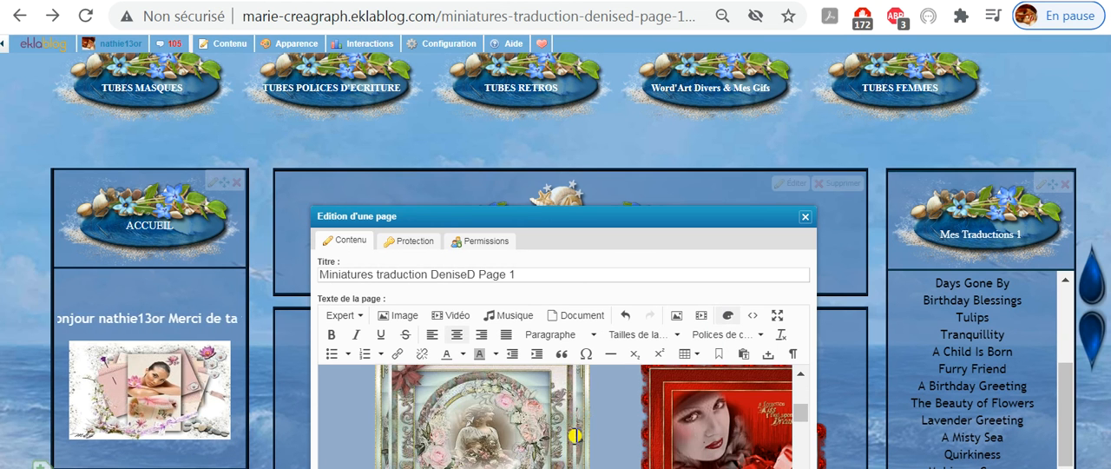
scroll(555, 417, "down", 2)
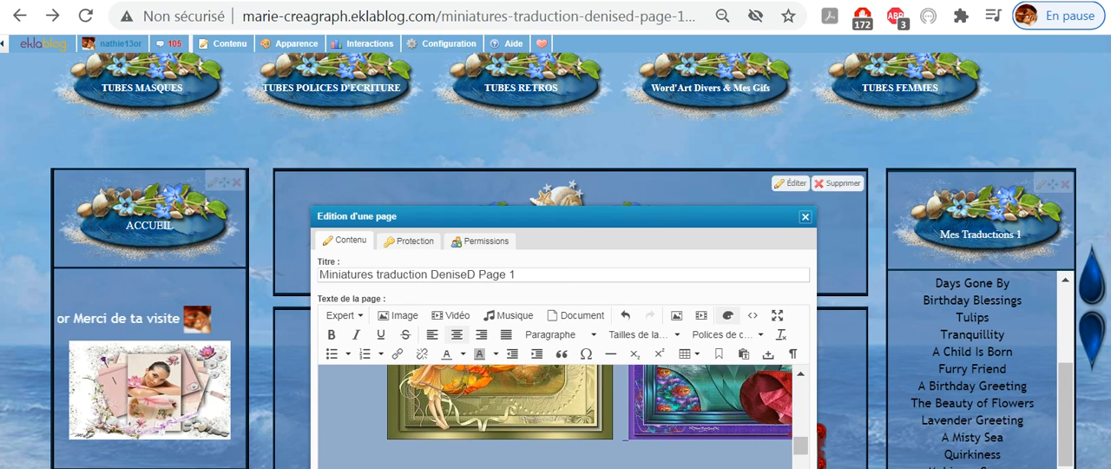
scroll(736, 244, "up", 5)
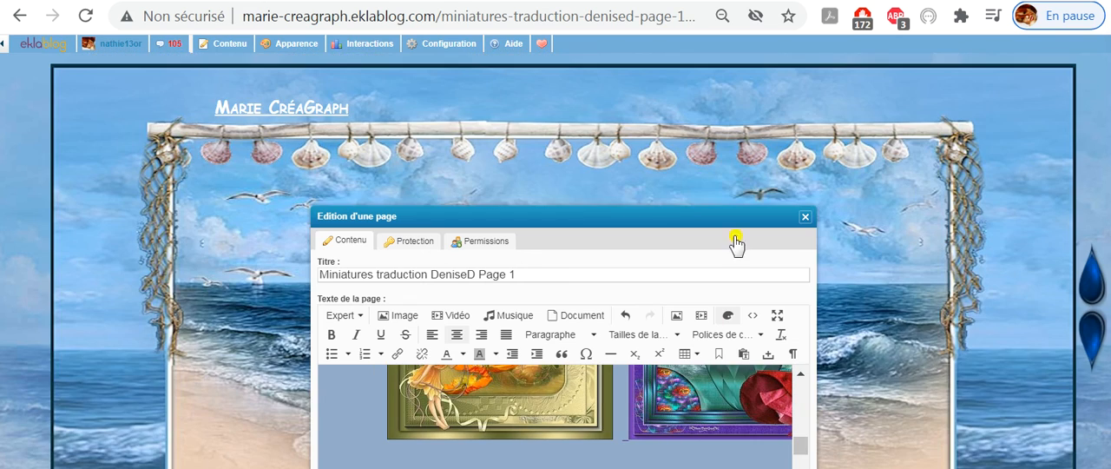
left_click(803, 217)
- Find the "retour page 1" link below the last thumbnails of the published gallery page
scroll(985, 447, "down", 10)
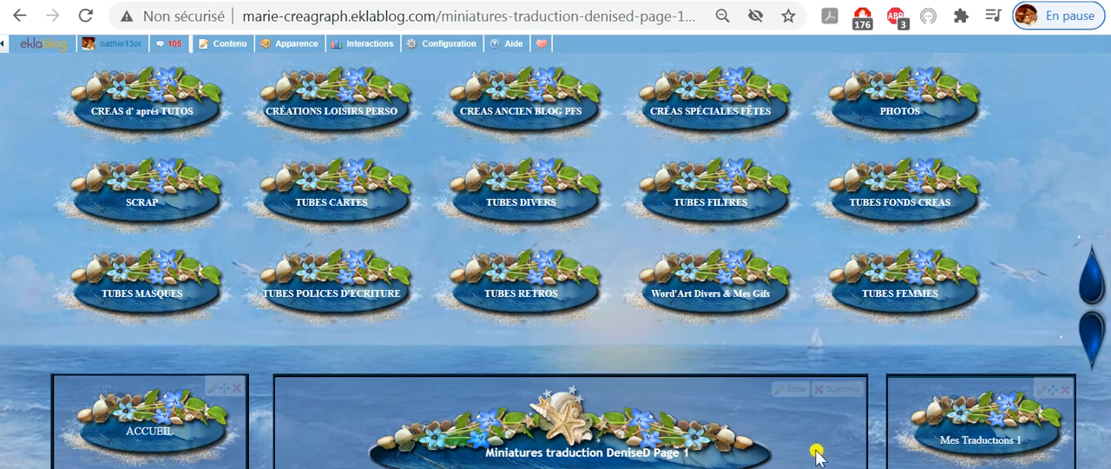
scroll(816, 453, "down", 2)
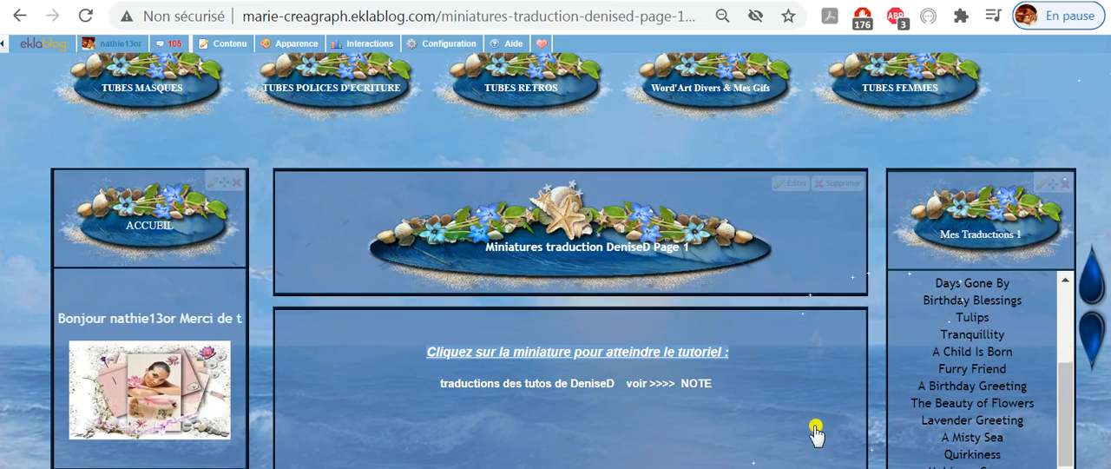
scroll(775, 445, "down", 10)
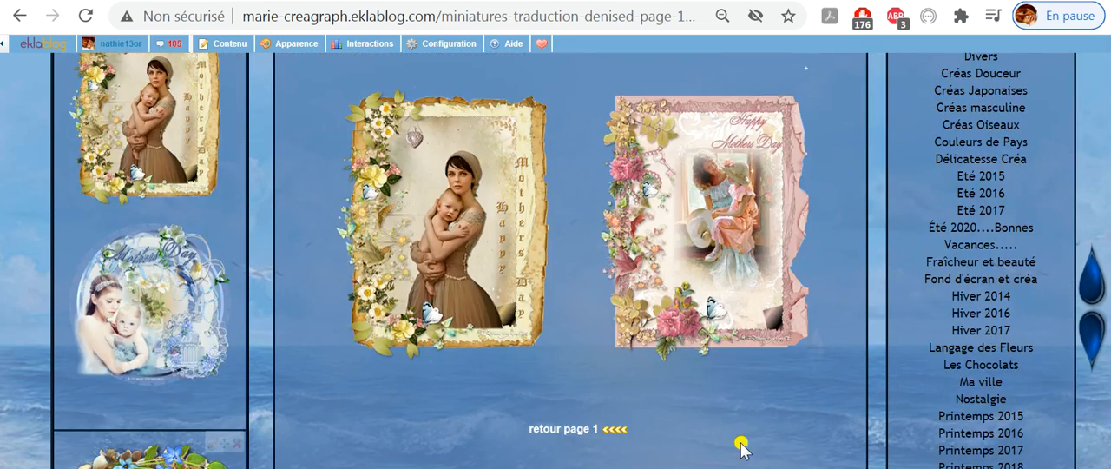